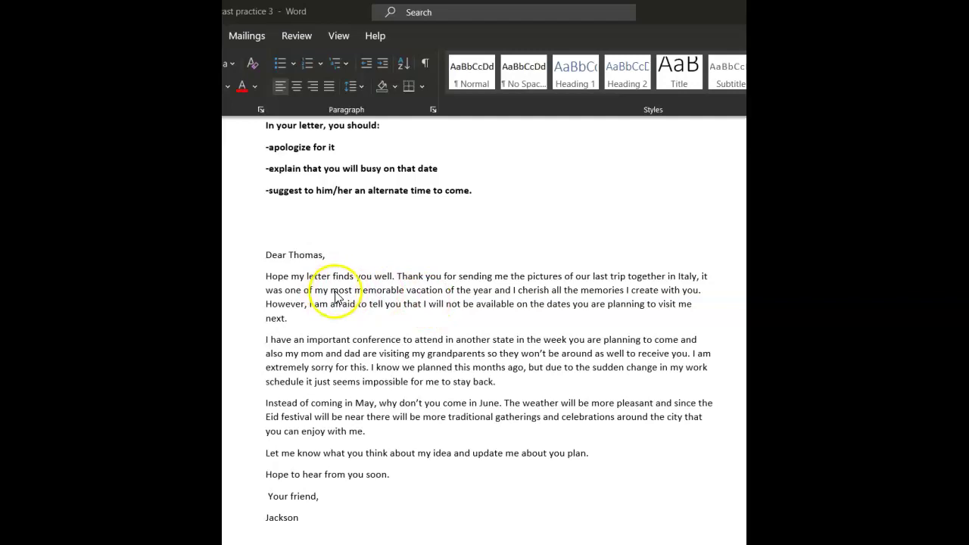
# In the letter's first paragraph, change "vacation" to "vacations" and italicize the last letters "ns".
pyautogui.click(444, 290)
pyautogui.write('s')
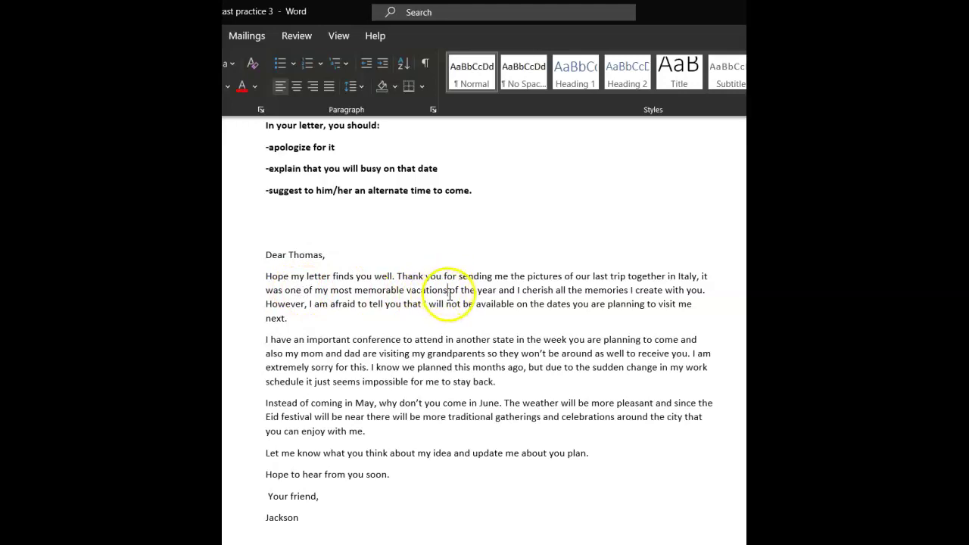
pyautogui.moveTo(450, 290); pyautogui.dragTo(438, 290)
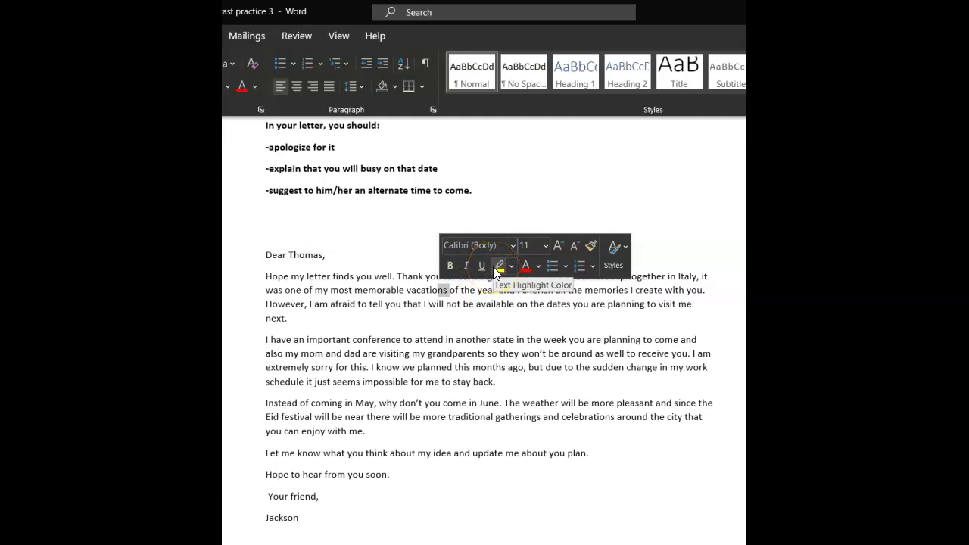
pyautogui.click(467, 267)
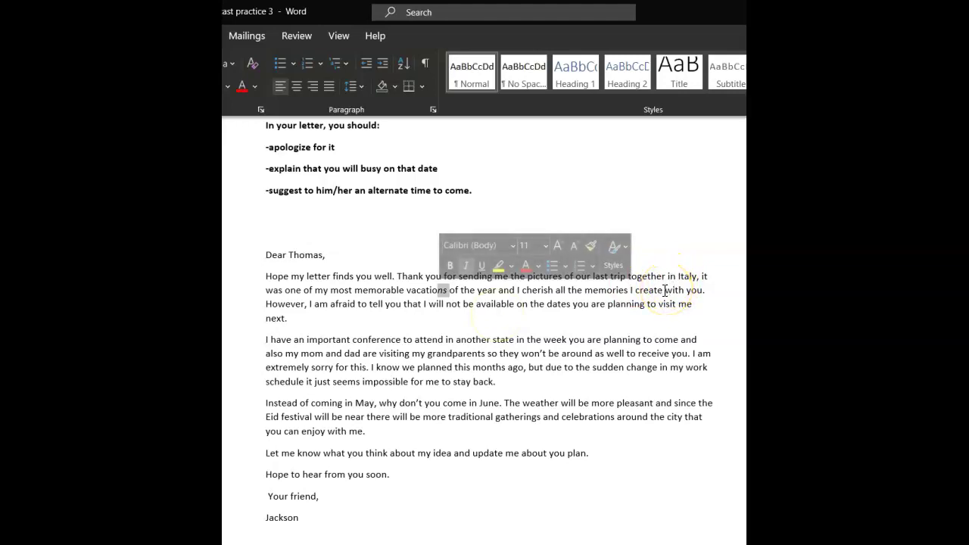
# Correct "create" to "created" in "the memories I create with you" and italicize the ending "ed".
pyautogui.click(664, 291)
pyautogui.write('d')
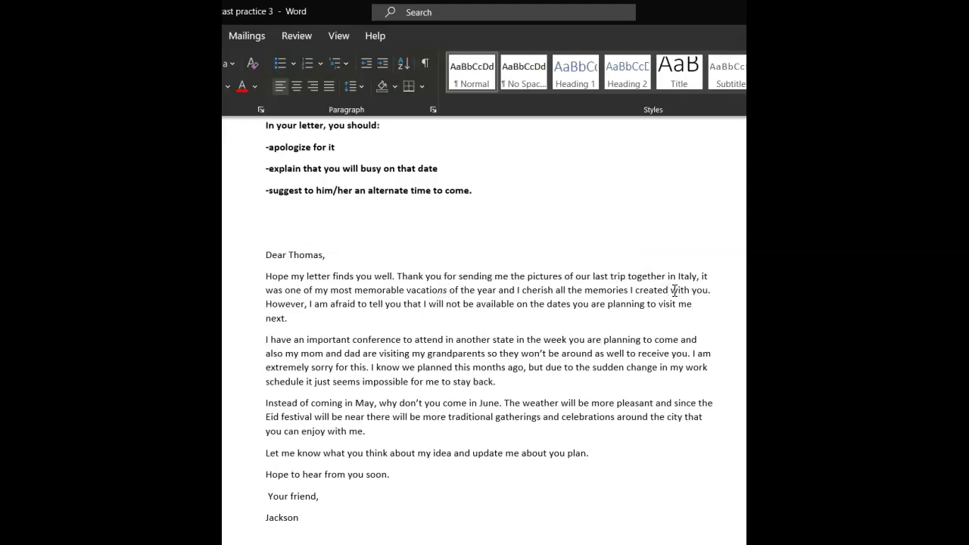
pyautogui.moveTo(672, 291); pyautogui.dragTo(657, 291)
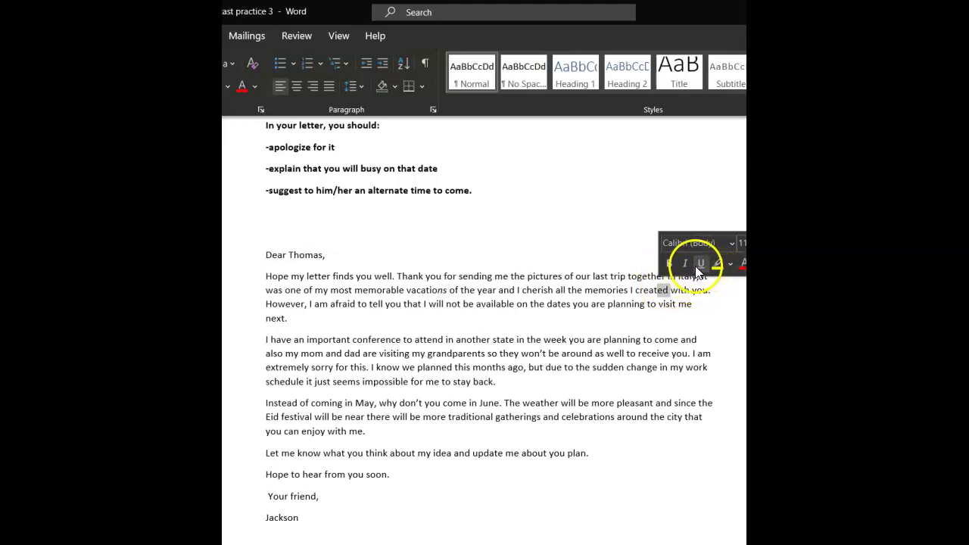
pyautogui.click(685, 265)
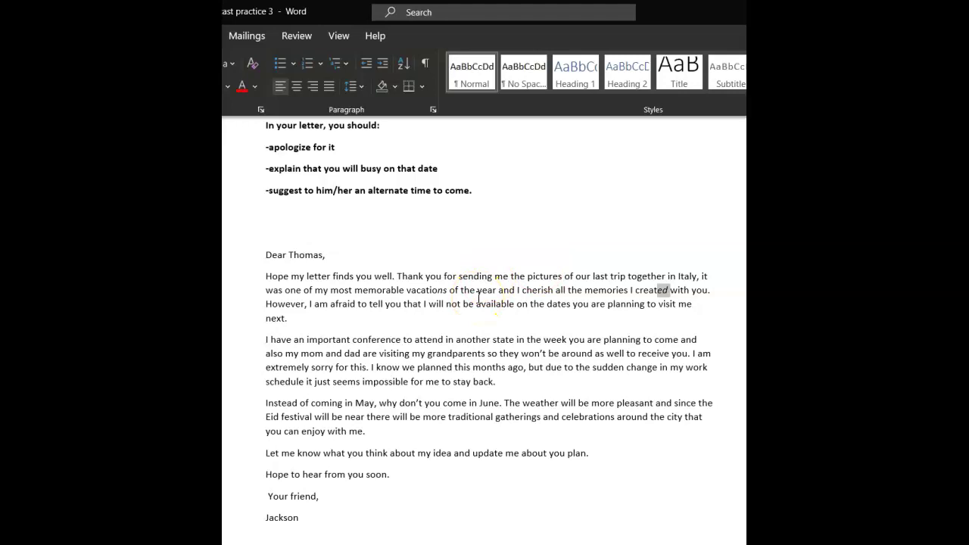
# Insert the alternative "/ sorry" after "I am afraid" and italicize the word "sorry".
pyautogui.click(359, 305)
pyautogui.write('/ ')
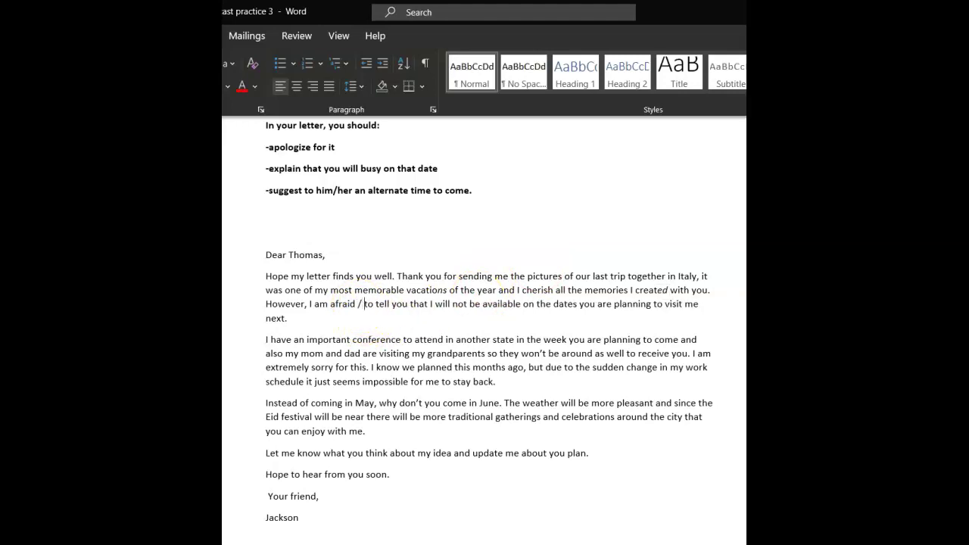
pyautogui.write('sorry')
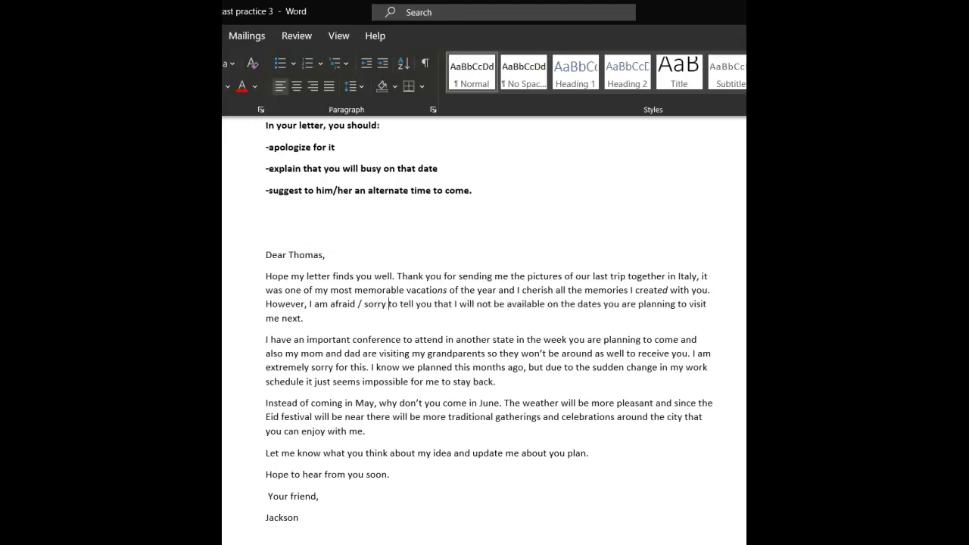
pyautogui.doubleClick(371, 305)
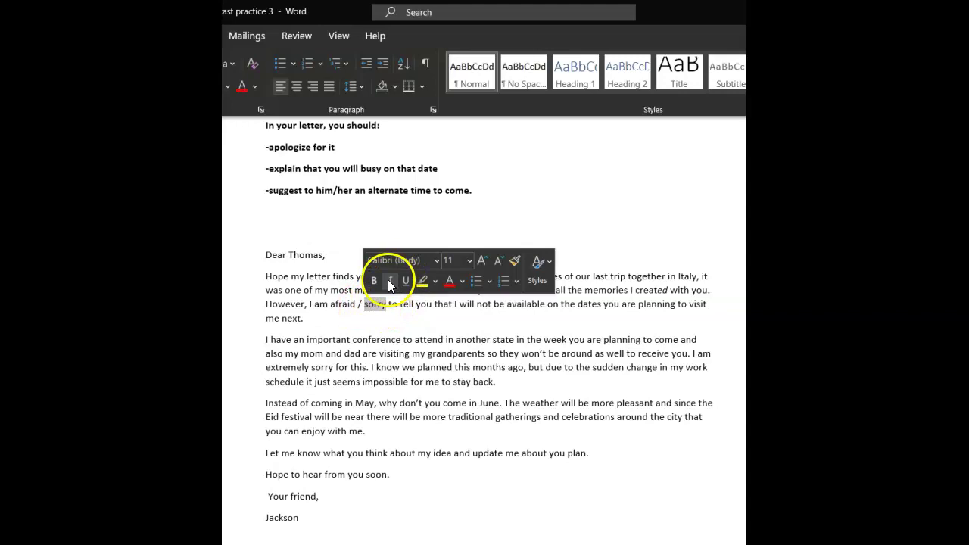
pyautogui.click(388, 280)
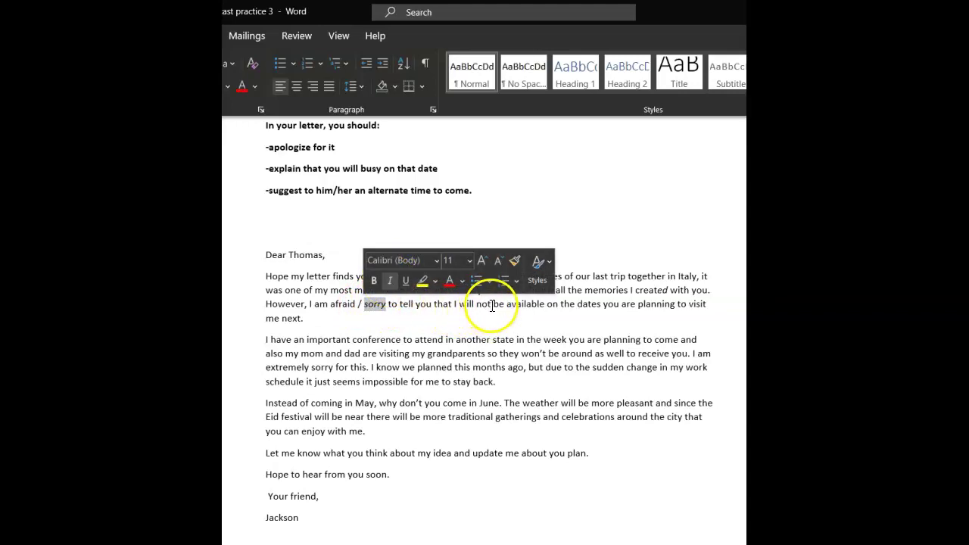
# Add the alternative "/ won't" after "I will not" and italicize "won't".
pyautogui.click(490, 305)
pyautogui.write('/ won')
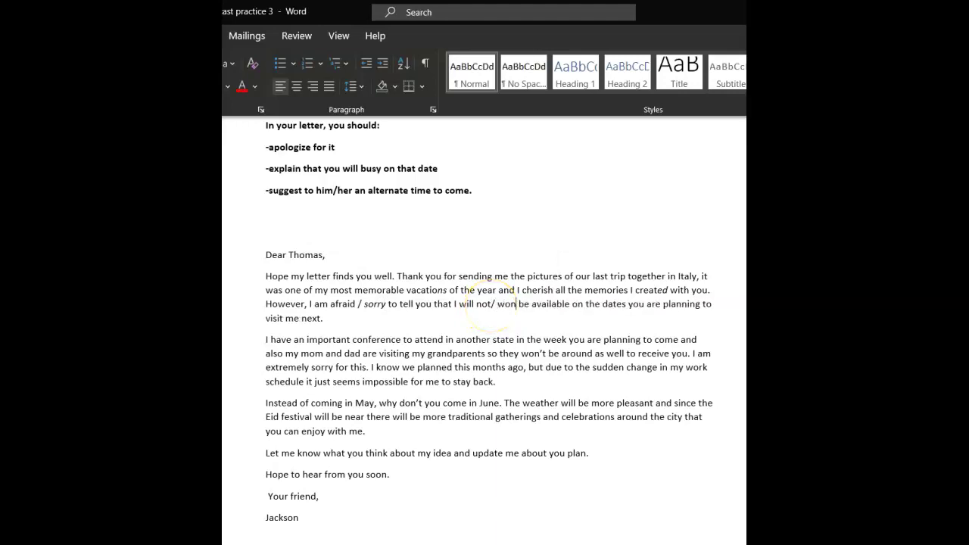
pyautogui.write("'t")
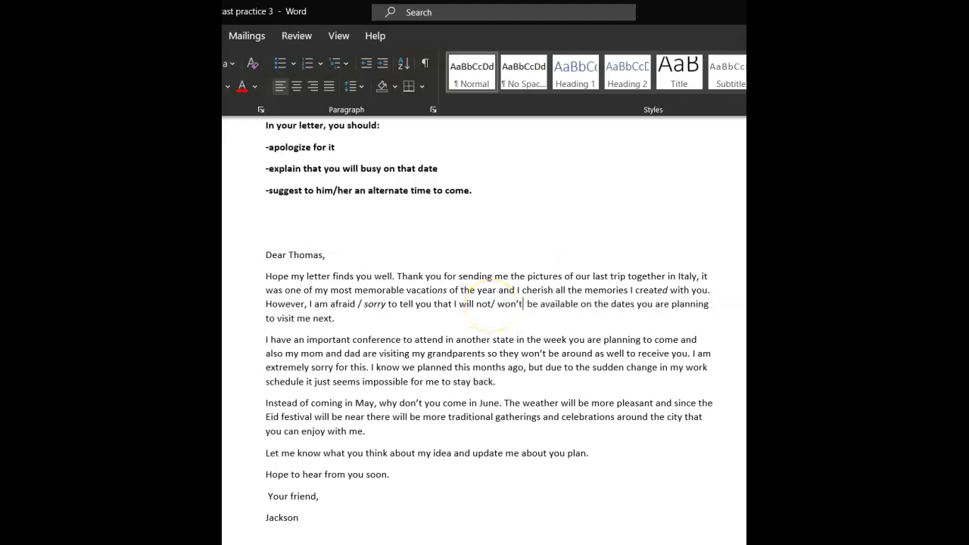
pyautogui.moveTo(523, 305); pyautogui.dragTo(497, 304)
pyautogui.click(527, 285)
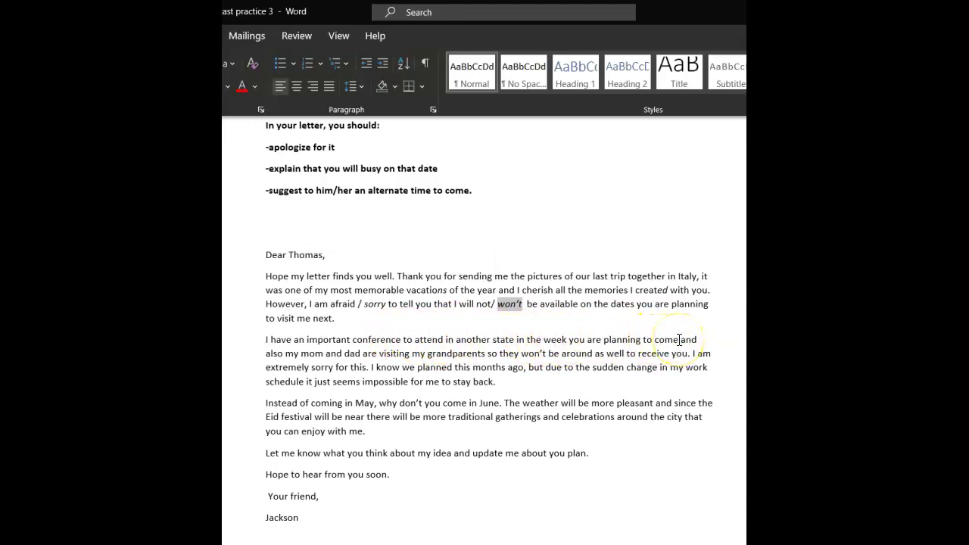
# Highlight the phrase "in the week you are planning to come" in yellow in the second paragraph.
pyautogui.moveTo(679, 339); pyautogui.dragTo(518, 341)
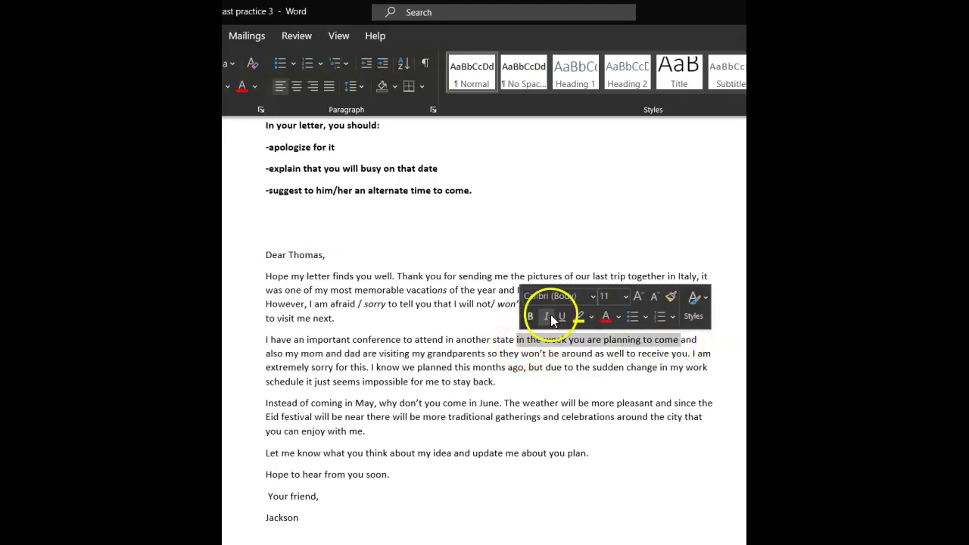
pyautogui.click(579, 318)
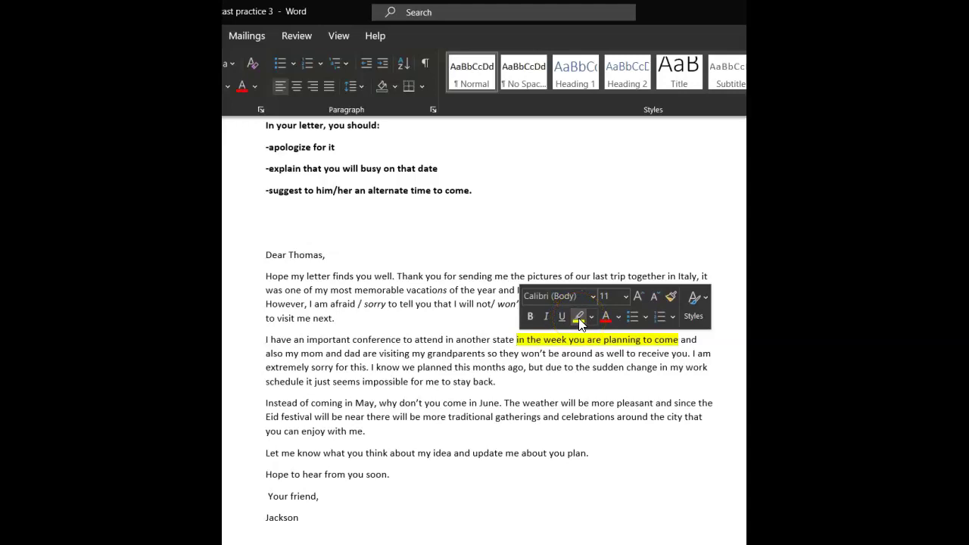
pyautogui.click(674, 402)
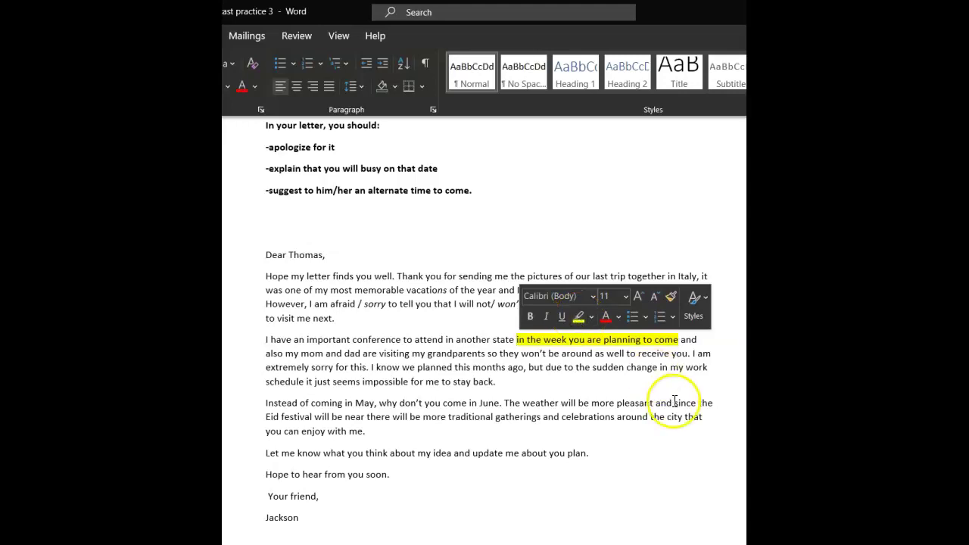
# Insert the alternative "/ welcome" after "receive" in the sentence about the grandparents.
pyautogui.click(672, 354)
pyautogui.write('/ ')
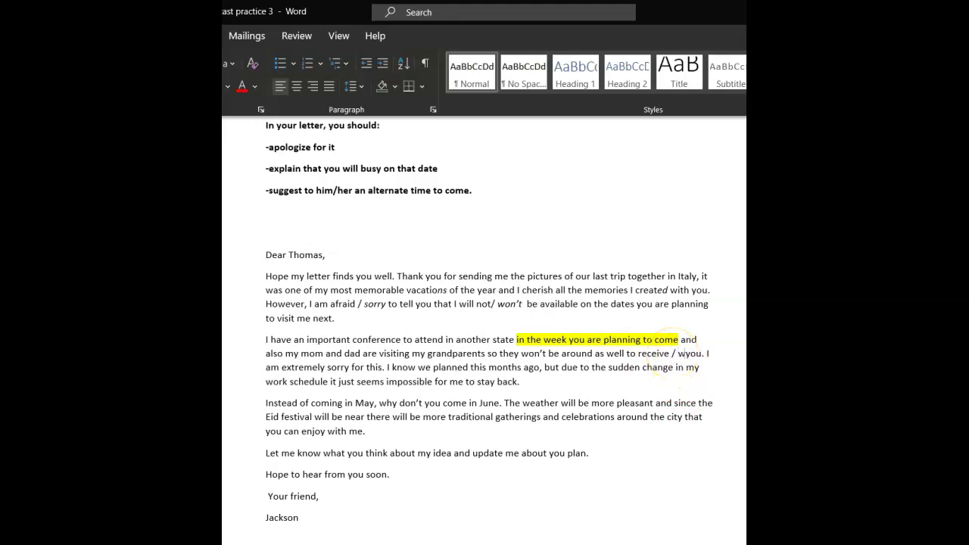
pyautogui.write('welcome')
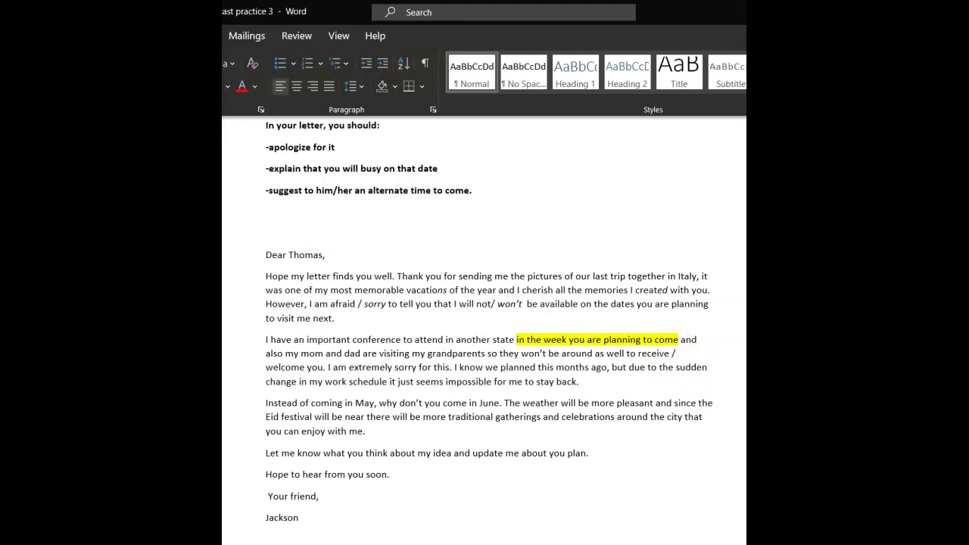
# Replace the period after "why don't you come in June" with a question mark.
pyautogui.click(452, 369)
pyautogui.write('.')
pyautogui.press('BackSpace')
pyautogui.press('BackSpace')
pyautogui.write('?')
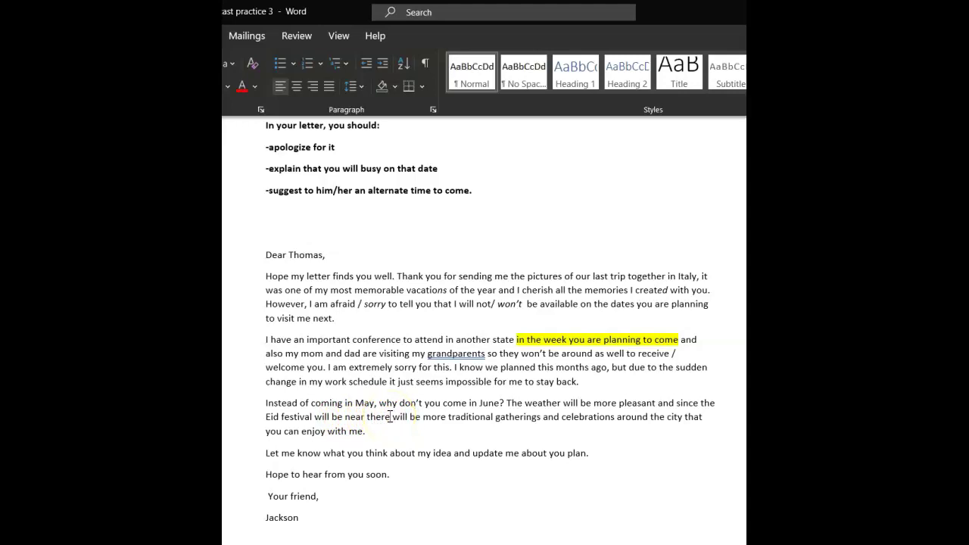
# In the Eid festival sentence, rewrite "near there" as "near, there".
pyautogui.press('BackSpace')
pyautogui.press('BackSpace')
pyautogui.press('BackSpace')
pyautogui.write('n')
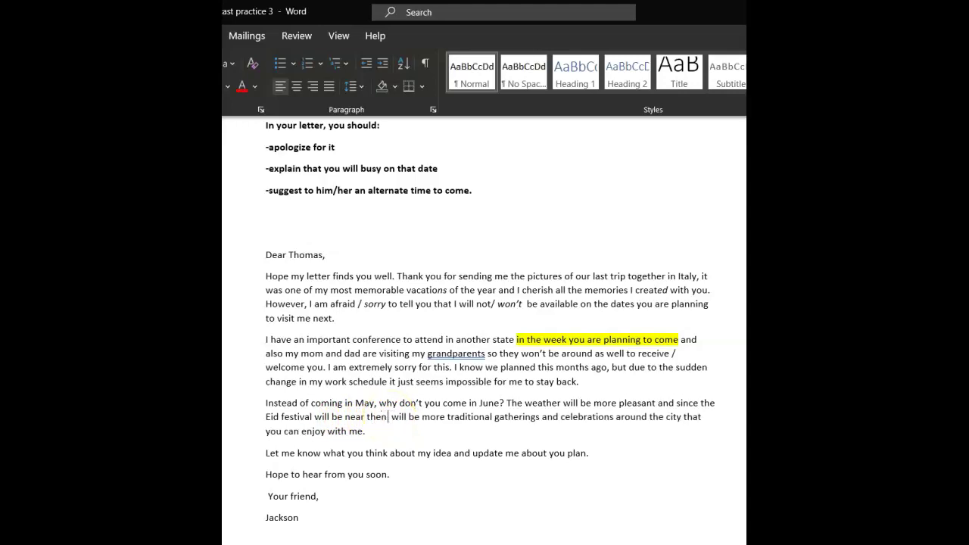
pyautogui.press('BackSpace')
pyautogui.press('BackSpace')
pyautogui.press('BackSpace')
pyautogui.press('BackSpace')
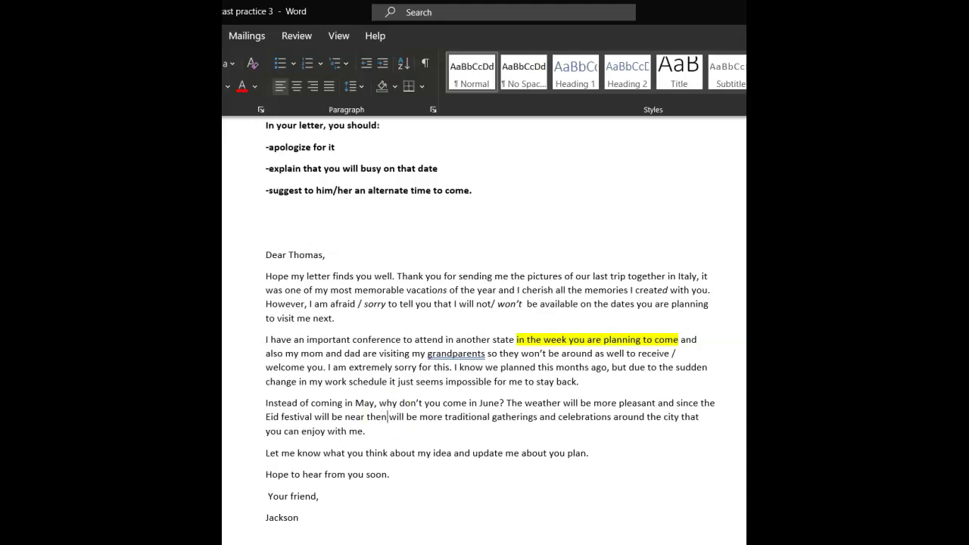
pyautogui.press('BackSpace')
pyautogui.press('BackSpace')
pyautogui.write(', there')
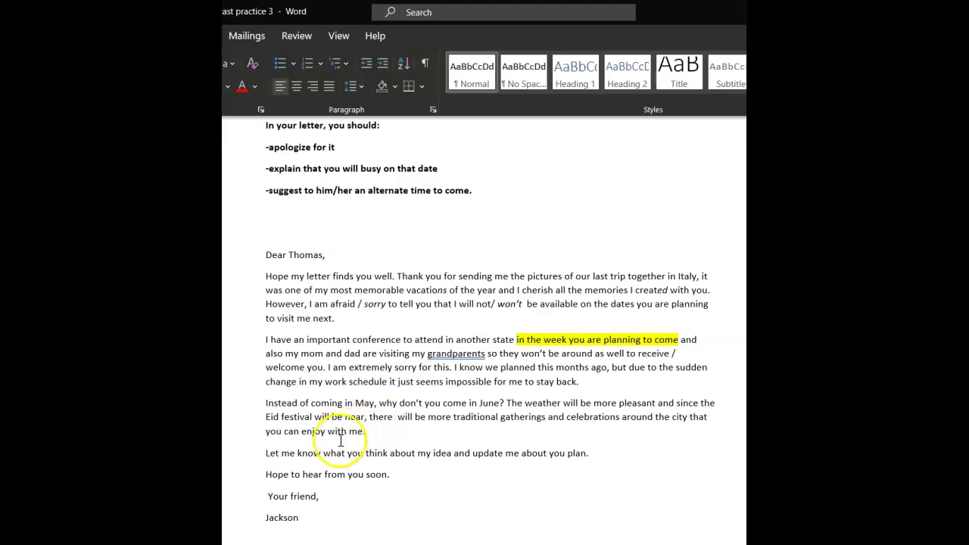
pyautogui.moveTo(374, 431); pyautogui.dragTo(262, 433)
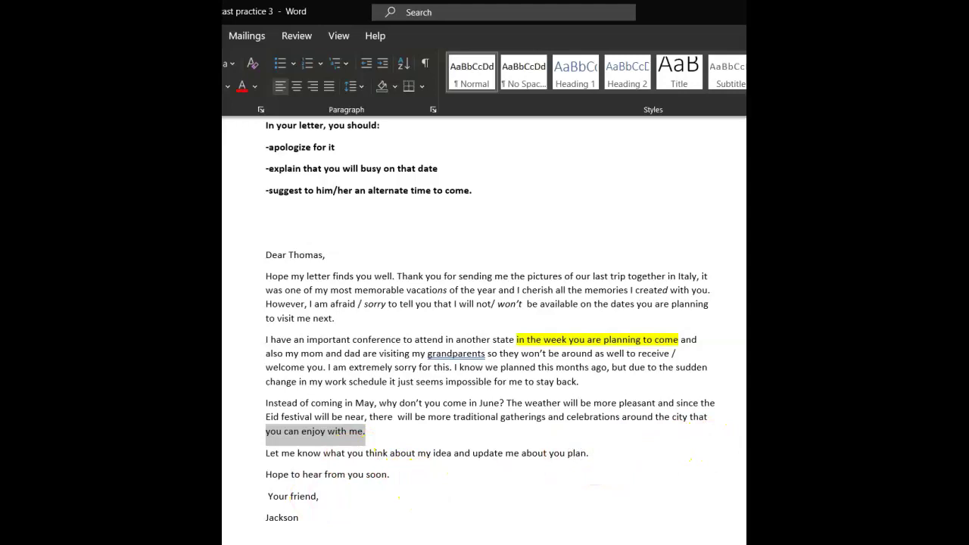
# In the first sentence of the Task 2 essay, insert "labour force's" before "working time".
pyautogui.scroll(-2, 490, 303)
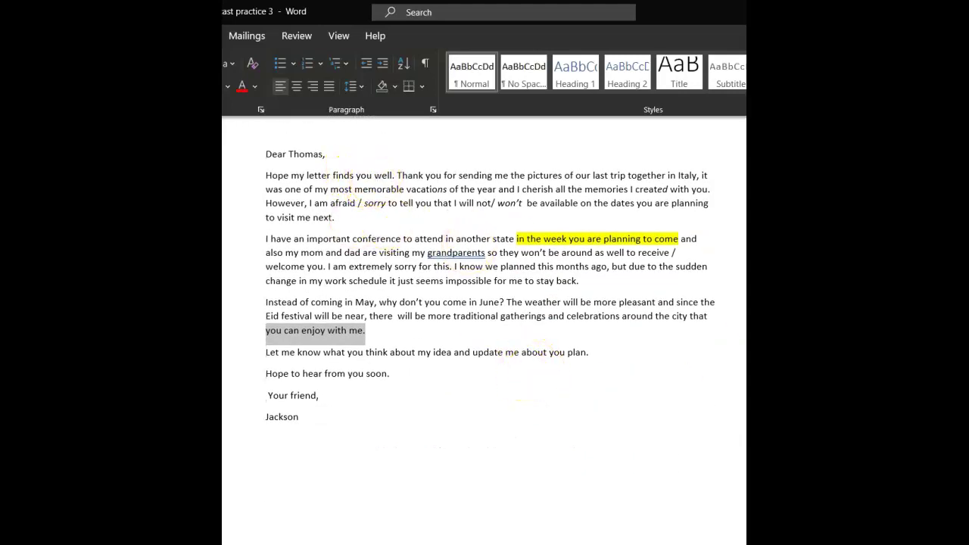
pyautogui.scroll(-10, 485, 333)
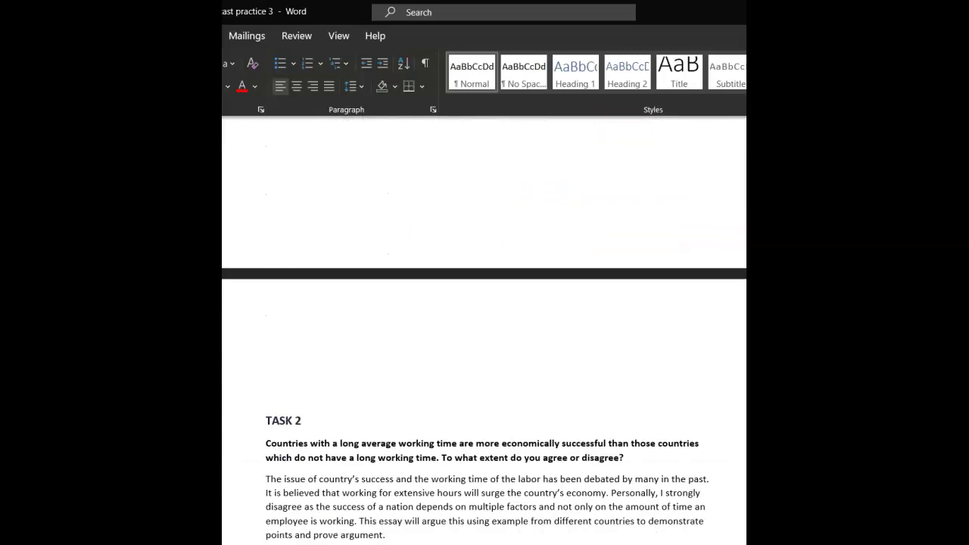
pyautogui.scroll(-3, 485, 333)
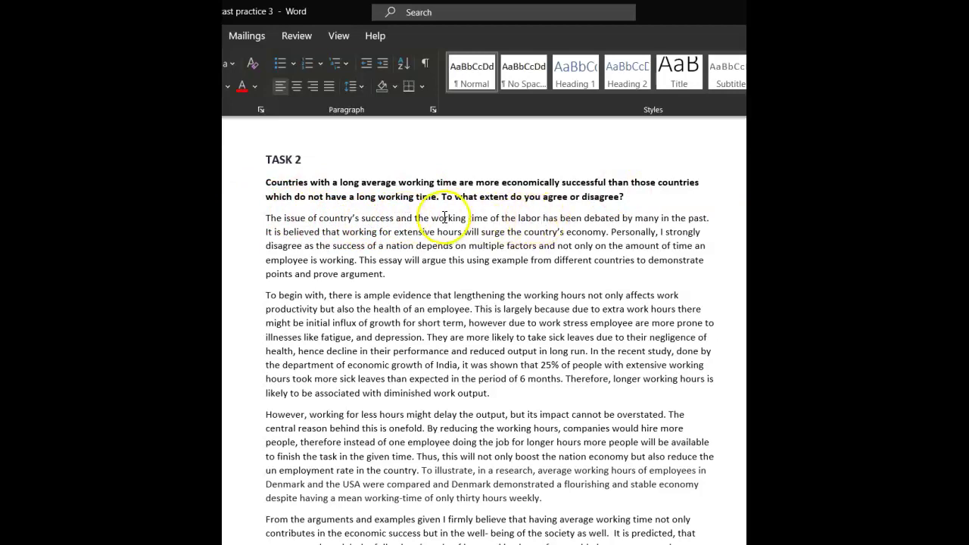
pyautogui.click(432, 218)
pyautogui.write('labor')
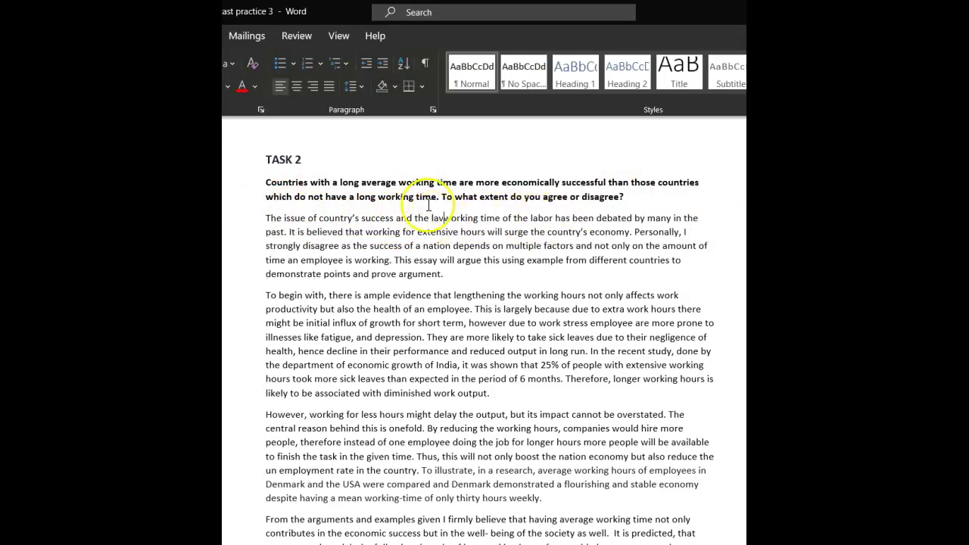
pyautogui.press('BackSpace')
pyautogui.press('BackSpace')
pyautogui.write("ur force's")
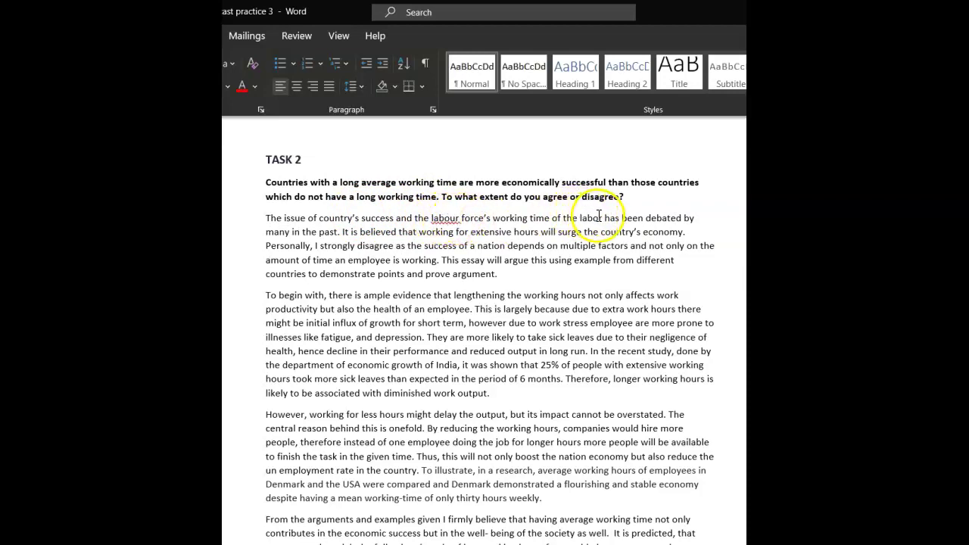
# Highlight "of the labor" and the word "for" before "extensive hours" in yellow in the essay's introduction.
pyautogui.moveTo(604, 218); pyautogui.dragTo(554, 217)
pyautogui.click(612, 192)
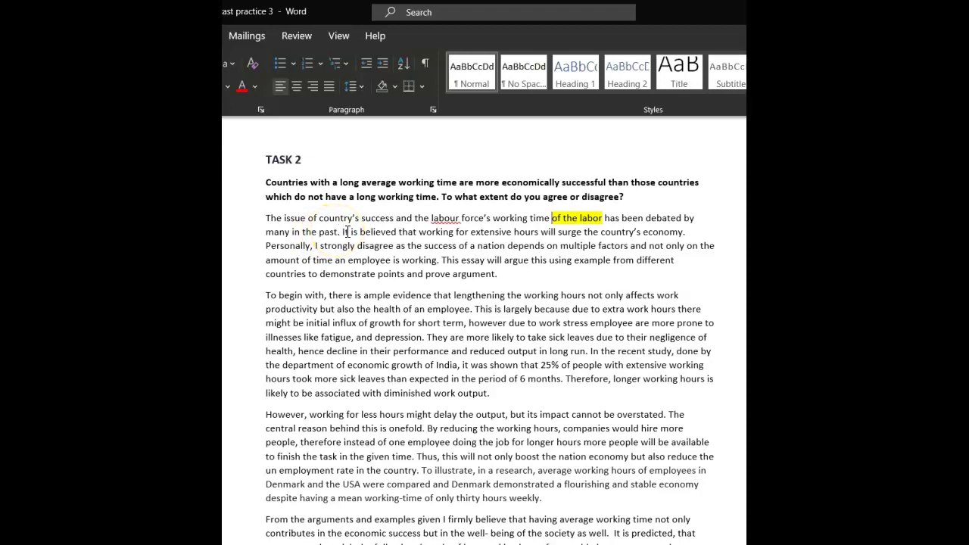
pyautogui.doubleClick(457, 233)
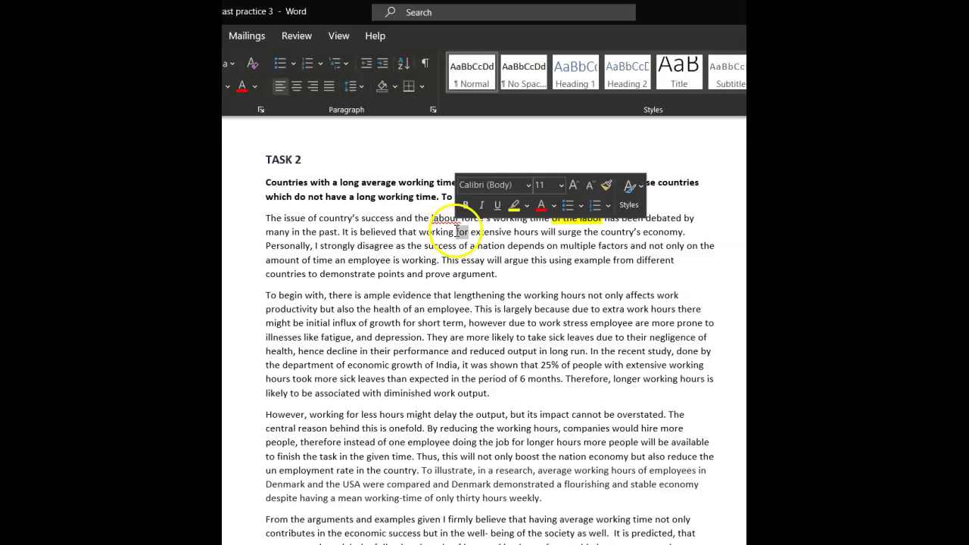
pyautogui.click(514, 205)
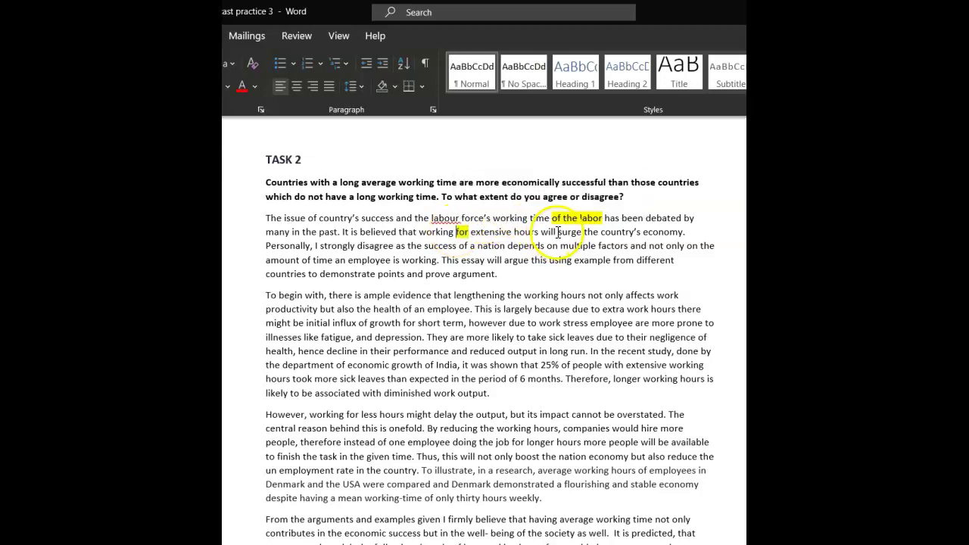
# In the essay's introduction, add "/ could" after "extensive hours will" and a comma after "I strongly disagree".
pyautogui.write('/ ')
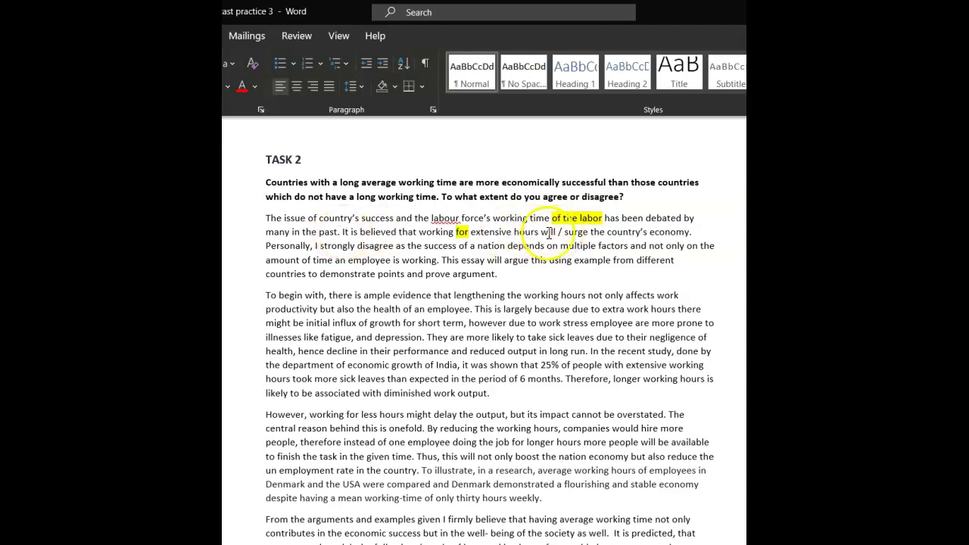
pyautogui.write('could')
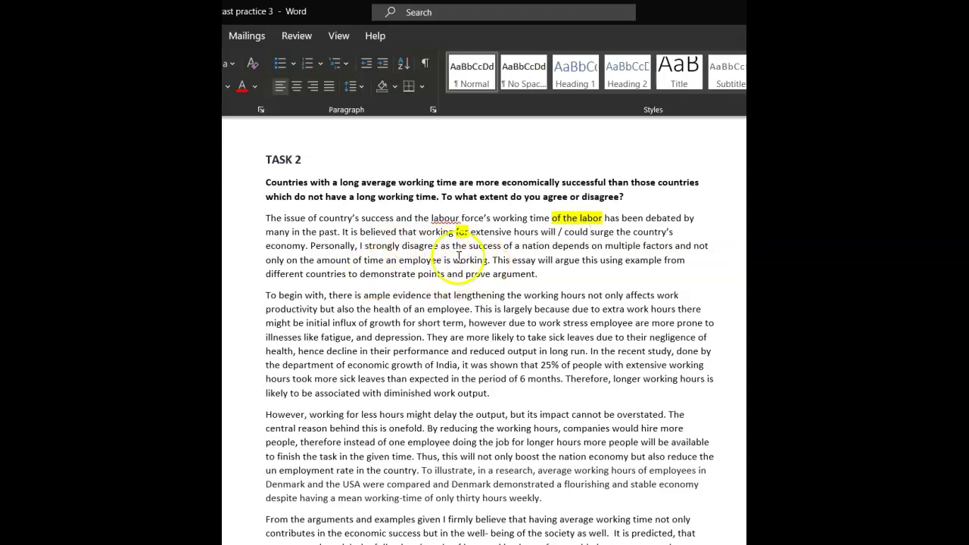
pyautogui.click(439, 246)
pyautogui.write(',')
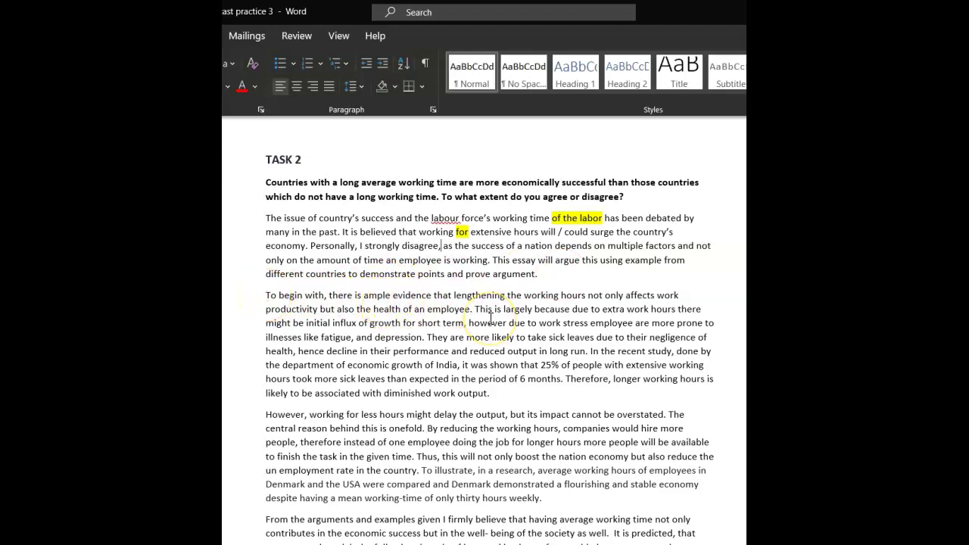
# In the first sentence of the "To begin with" paragraph, highlight "hours" and "work" in yellow and insert an italic "day" after "hours".
pyautogui.doubleClick(573, 296)
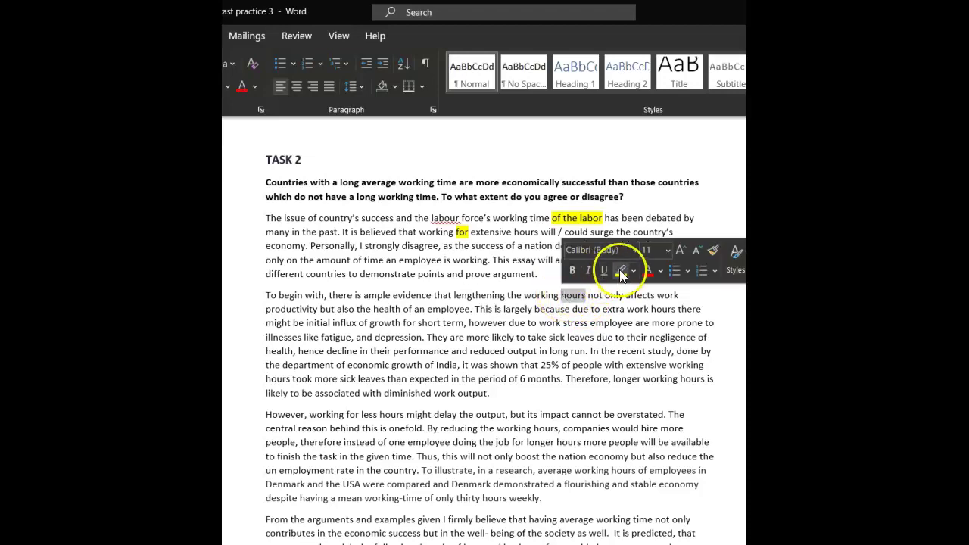
pyautogui.click(620, 273)
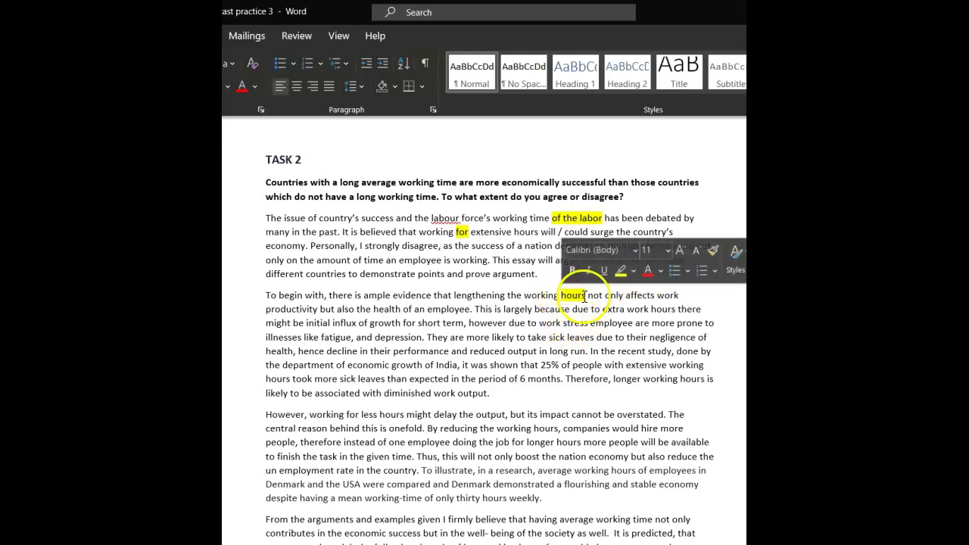
pyautogui.write('day')
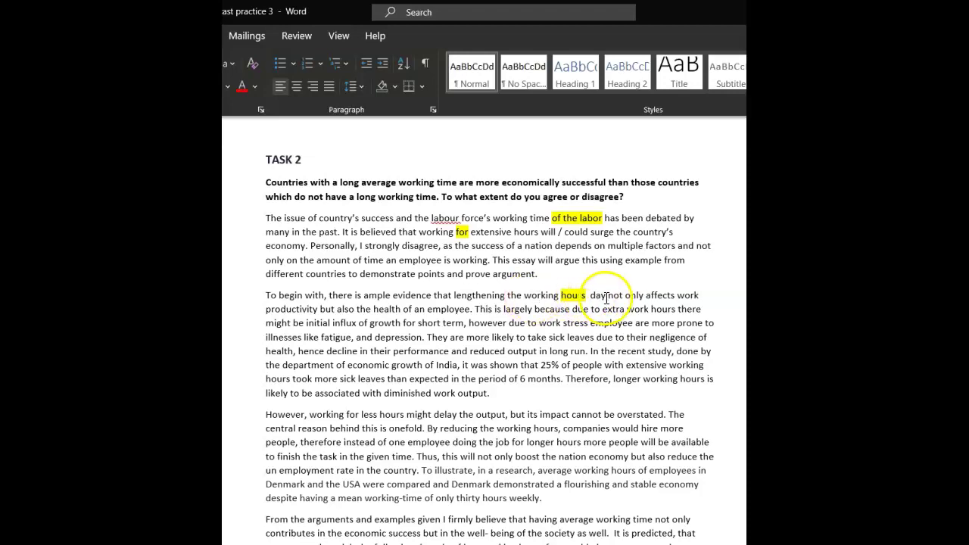
pyautogui.doubleClick(598, 296)
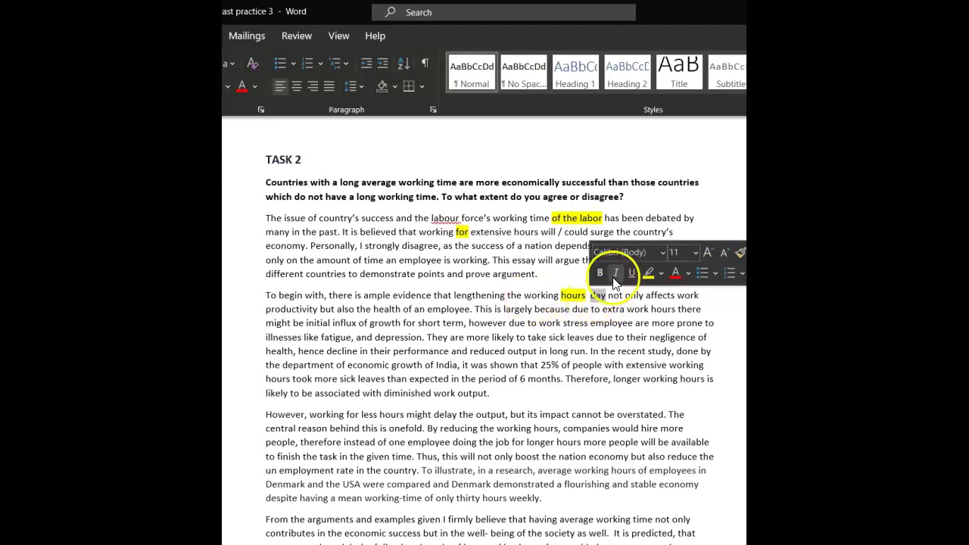
pyautogui.click(615, 275)
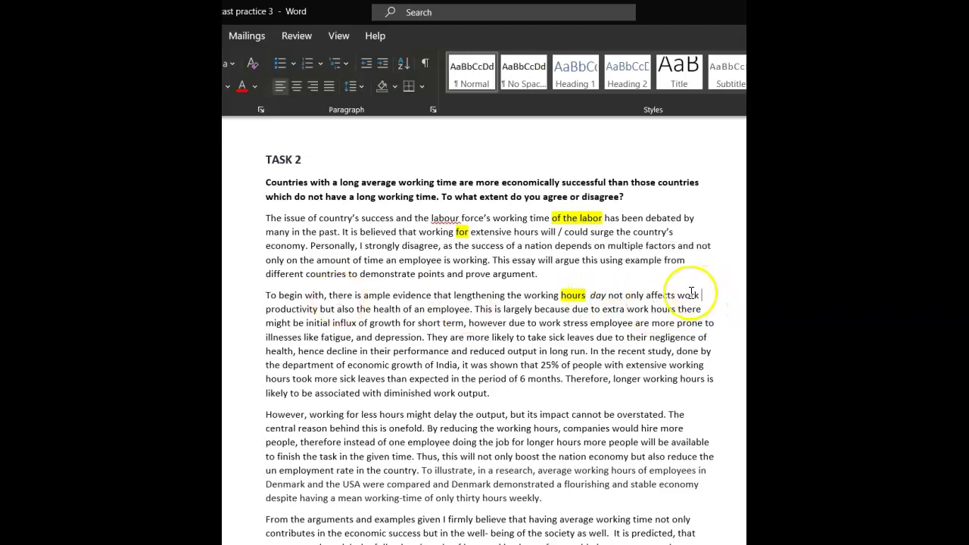
pyautogui.moveTo(701, 296); pyautogui.dragTo(677, 293)
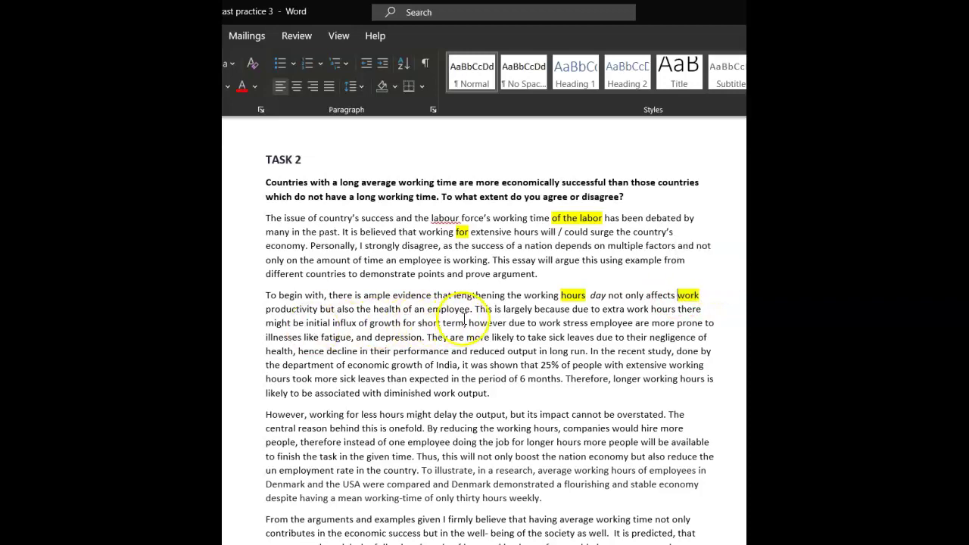
# Add commas after "This is largely because" and after "due to work stress" in the essay's second paragraph.
pyautogui.click(570, 309)
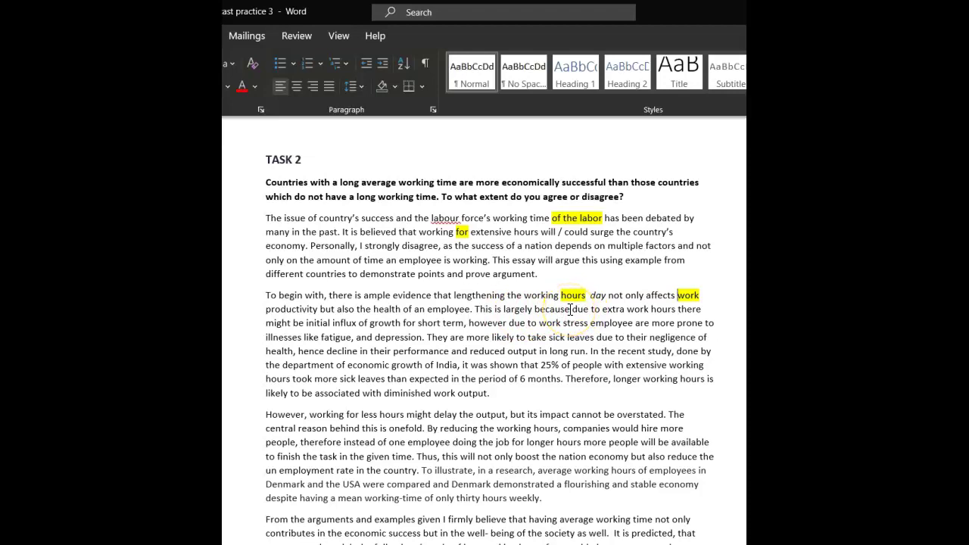
pyautogui.write(',')
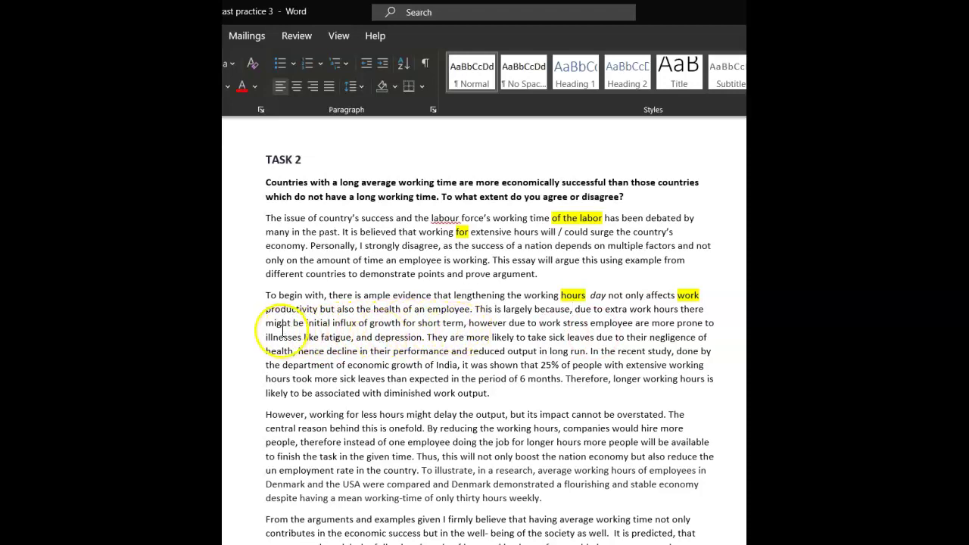
pyautogui.click(590, 324)
pyautogui.write(',')
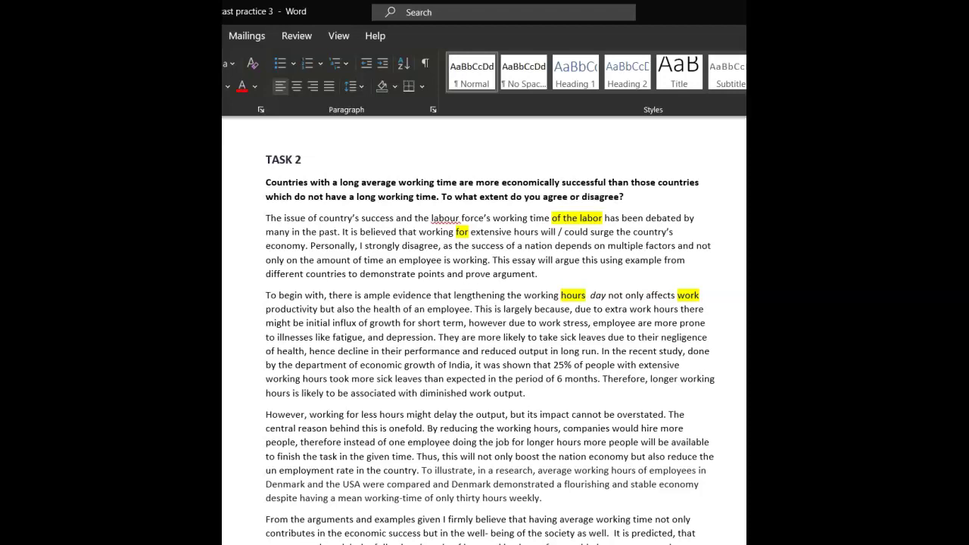
# Change "employee" to "employees" before "are more prone to illnesses".
pyautogui.click(636, 323)
pyautogui.write('s')
pyautogui.press('BackSpace')
pyautogui.press('BackSpace')
pyautogui.write('s')
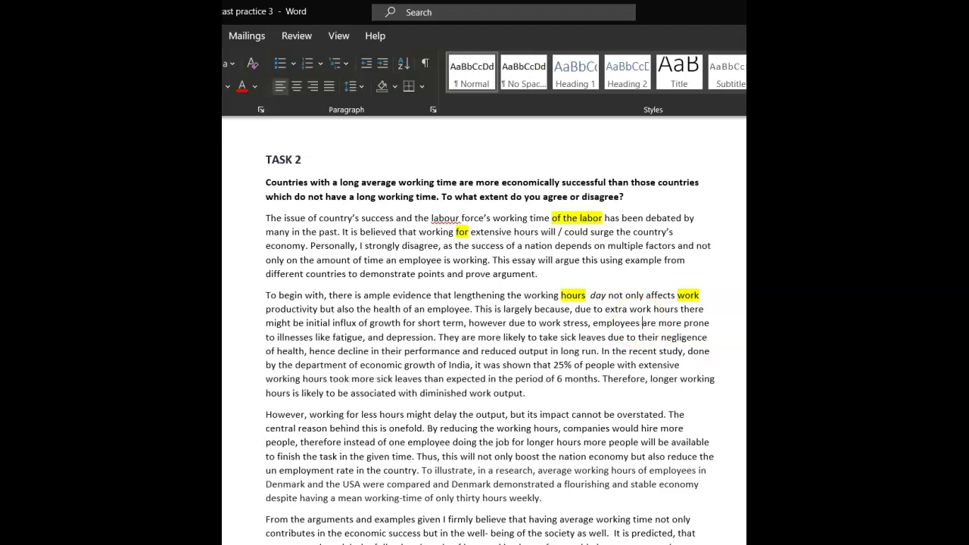
# Insert "Additionally," before "They are more likely to take sick leaves" and dismiss the Bad Image error dialog.
pyautogui.click(438, 337)
pyautogui.write('A')
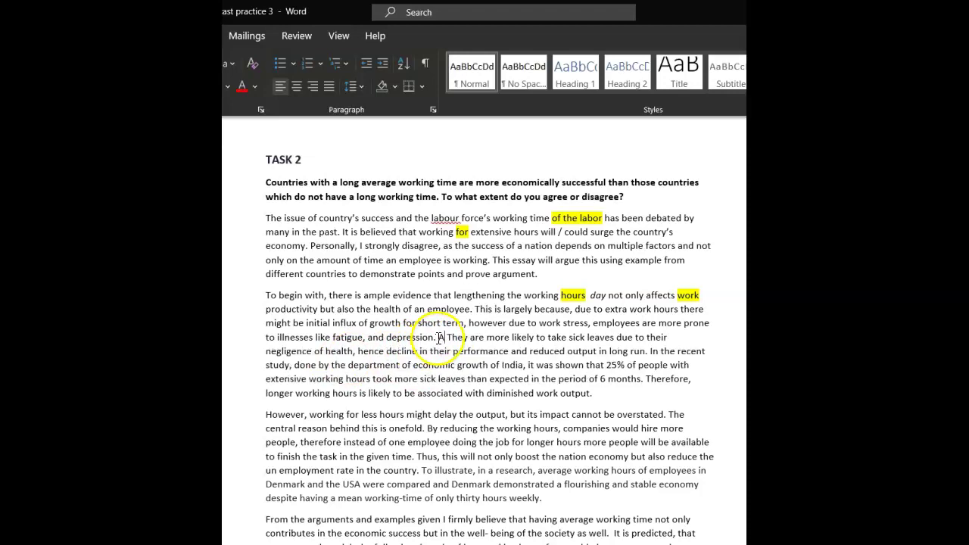
pyautogui.write('ddi')
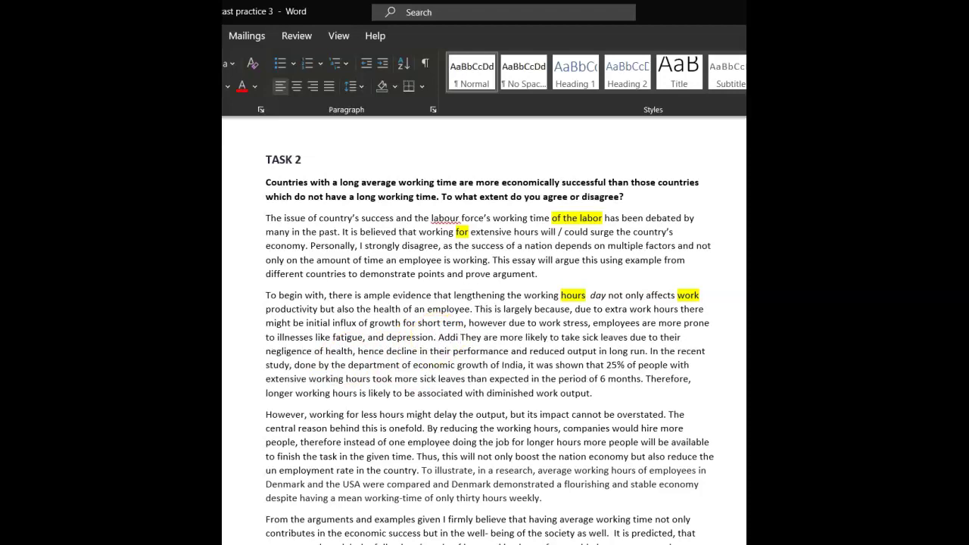
pyautogui.write('tionally,')
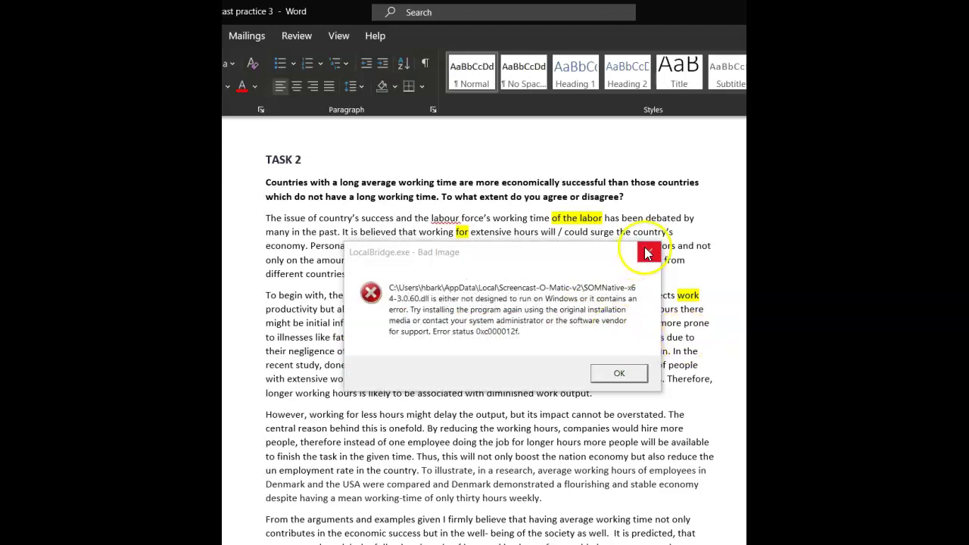
pyautogui.click(648, 255)
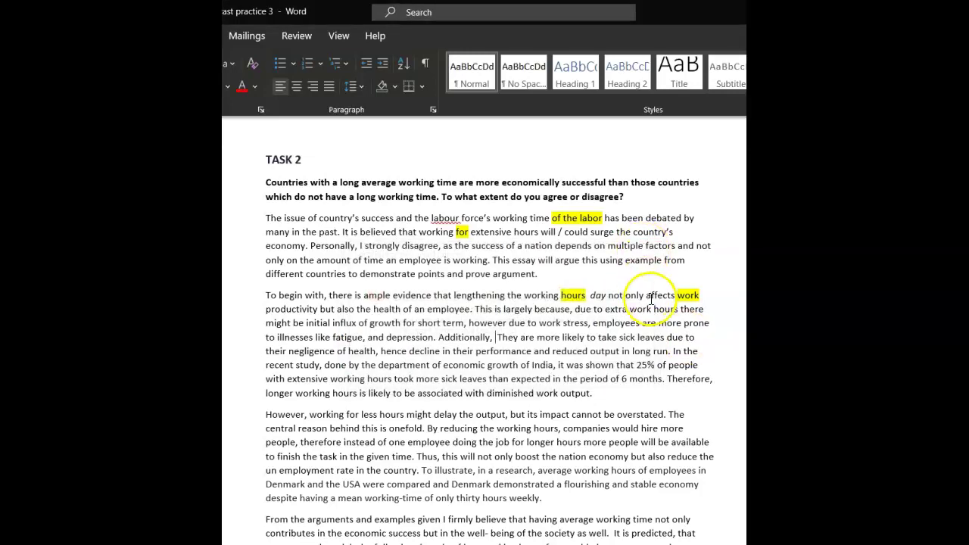
# Try inserting an italic "a subsequent" before "decline in their performance", and clear the insertion.
pyautogui.click(410, 352)
pyautogui.write('a pa')
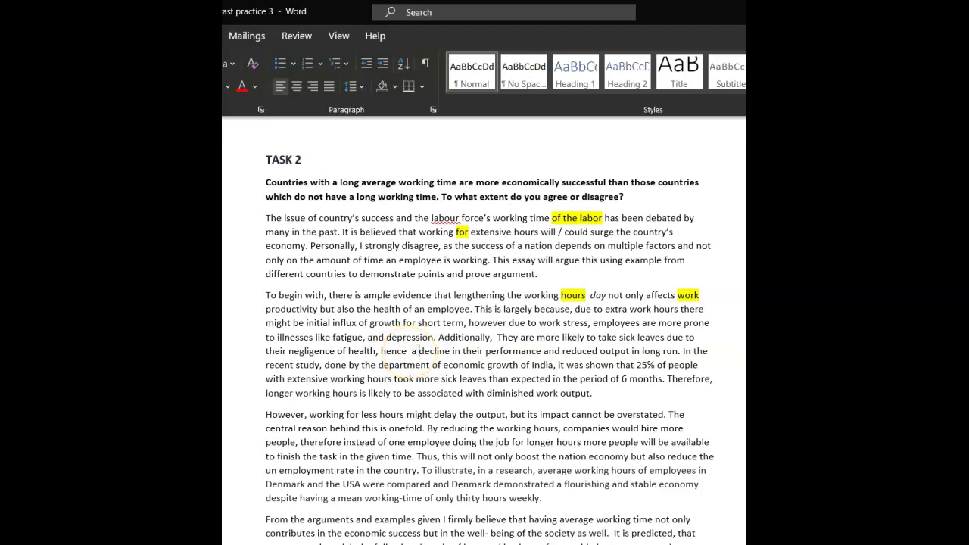
pyautogui.press('BackSpace')
pyautogui.press('BackSpace')
pyautogui.write('subsequent')
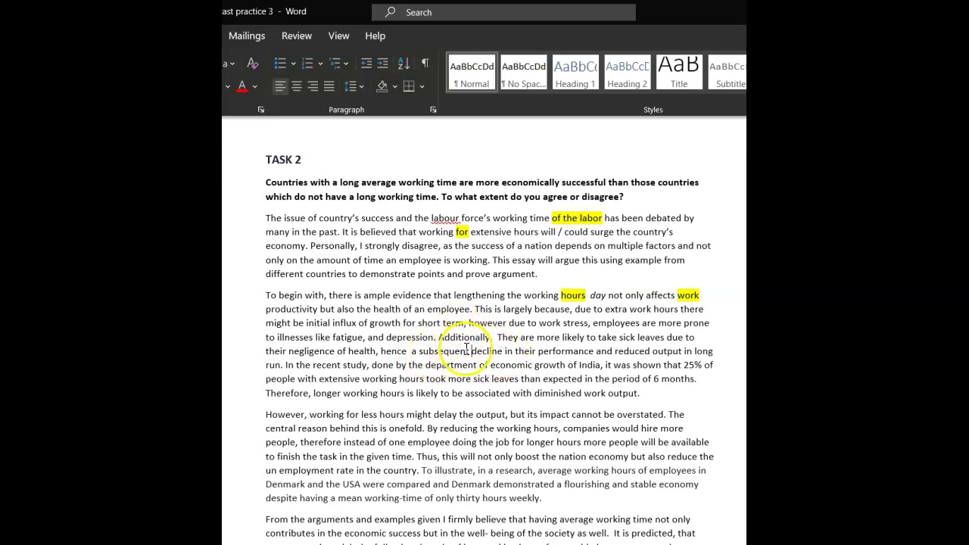
pyautogui.moveTo(468, 351); pyautogui.dragTo(411, 351)
pyautogui.click(442, 324)
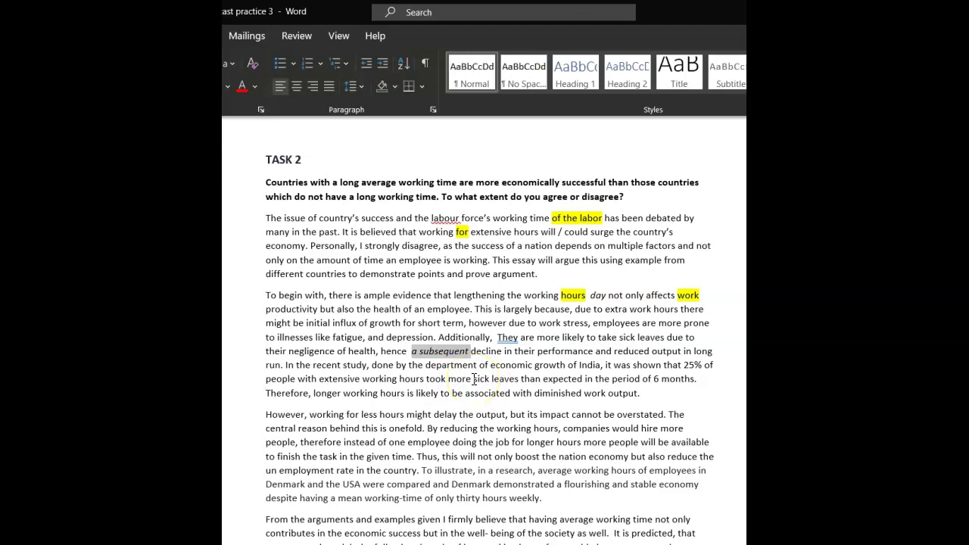
pyautogui.write('r')
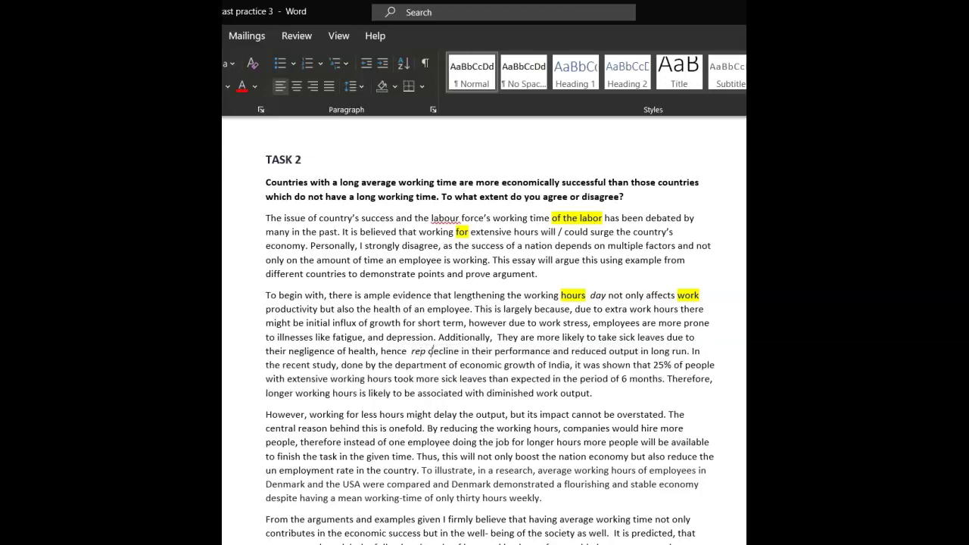
pyautogui.press('BackSpace')
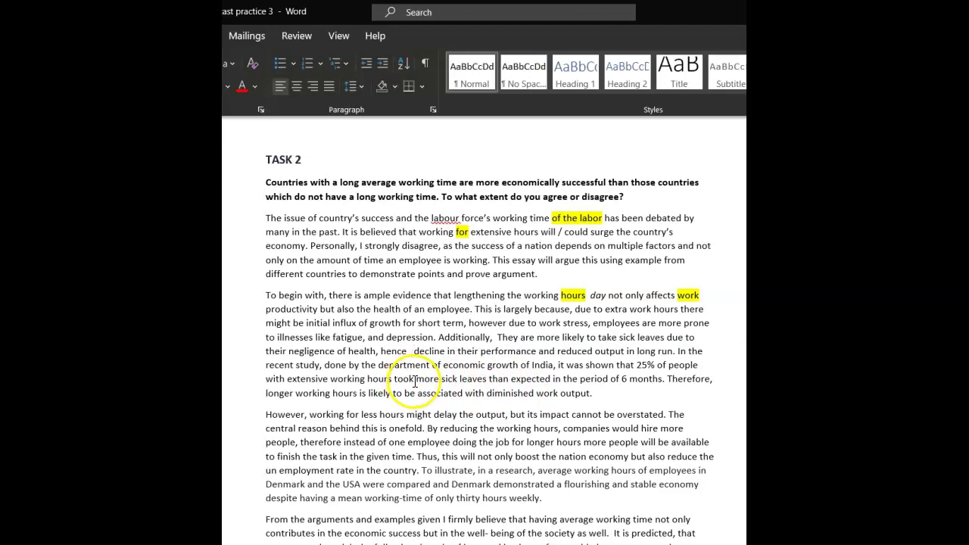
pyautogui.doubleClick(395, 380)
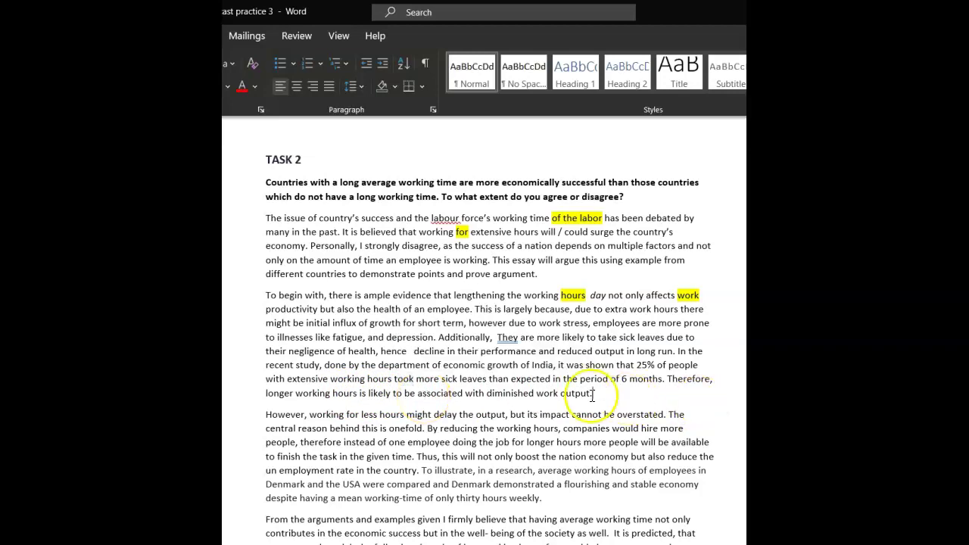
pyautogui.click(418, 394)
pyautogui.press('End')
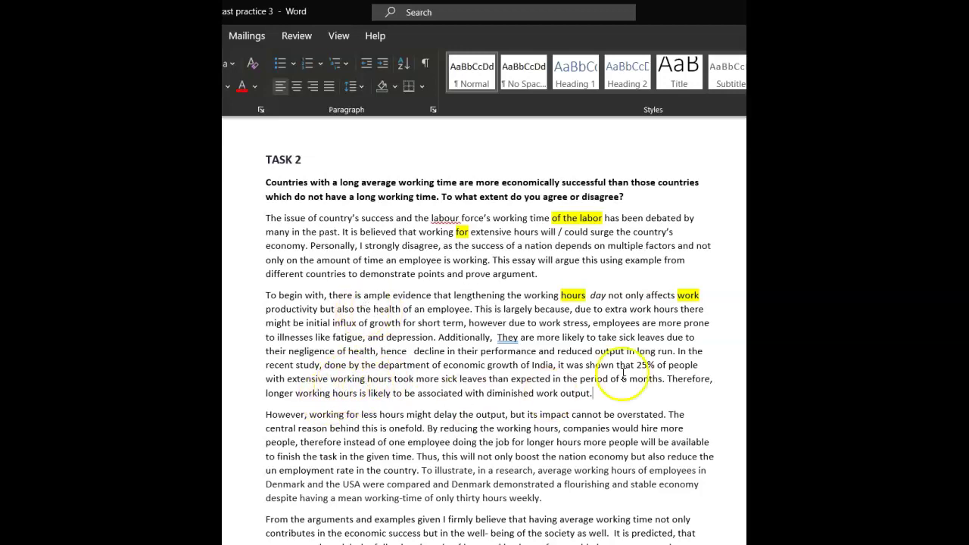
# In the "However" paragraph, insert the alternative "/ a shorter day" after "working for less hours".
pyautogui.scroll(-2, 351, 376)
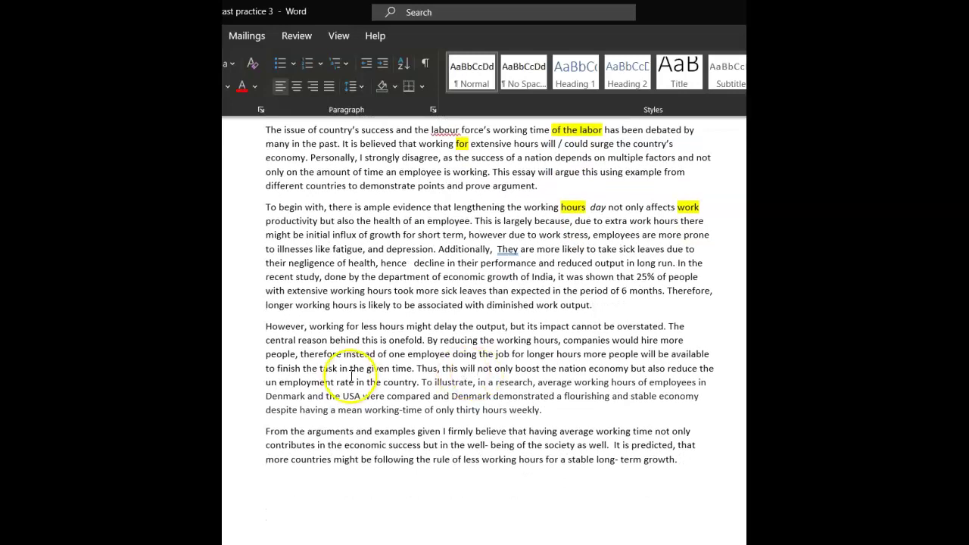
pyautogui.click(406, 327)
pyautogui.write('/ shorter hou')
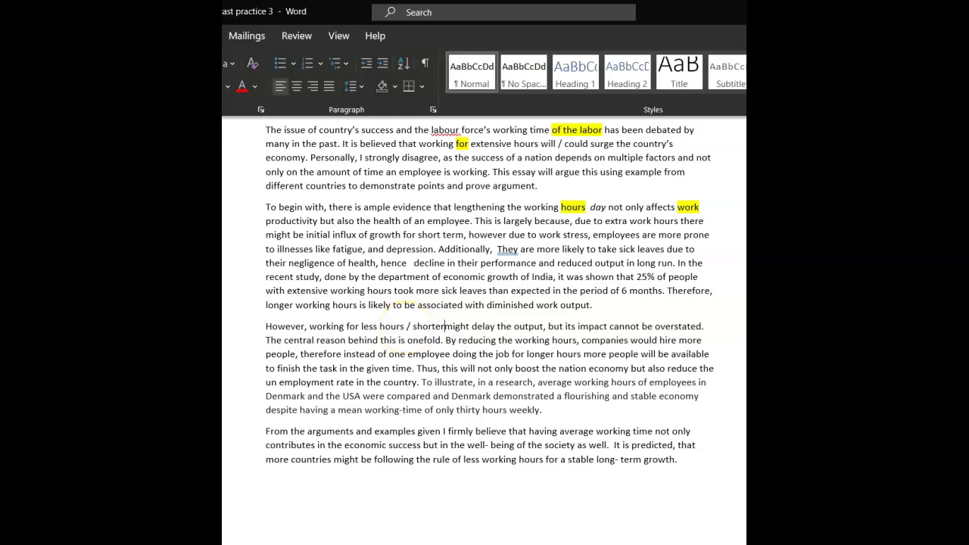
pyautogui.press('BackSpace')
pyautogui.press('BackSpace')
pyautogui.press('BackSpace')
pyautogui.press('BackSpace')
pyautogui.press('BackSpace')
pyautogui.press('BackSpace')
pyautogui.press('BackSpace')
pyautogui.press('BackSpace')
pyautogui.press('BackSpace')
pyautogui.press('BackSpace')
pyautogui.press('BackSpace')
pyautogui.press('BackSpace')
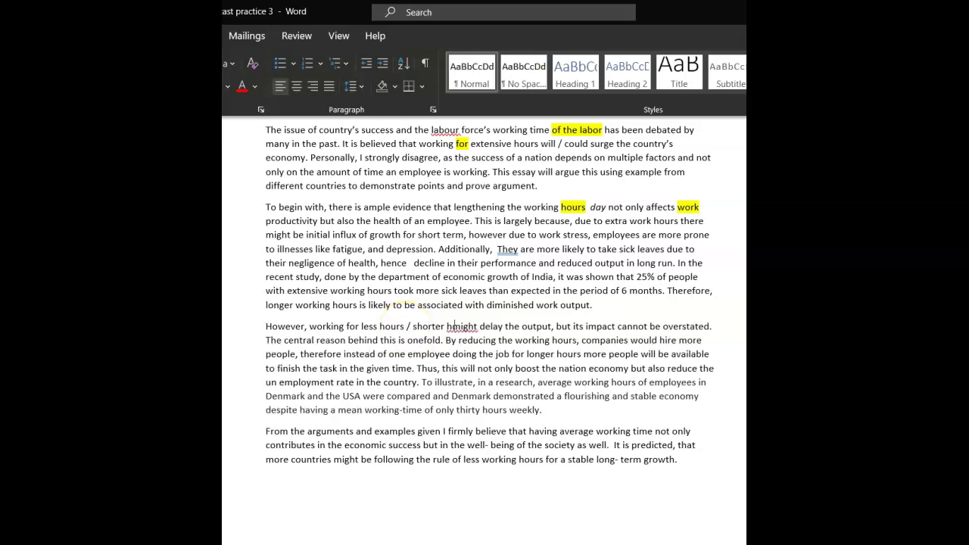
pyautogui.write('a shortre')
pyautogui.press('BackSpace')
pyautogui.press('BackSpace')
pyautogui.write('er day')
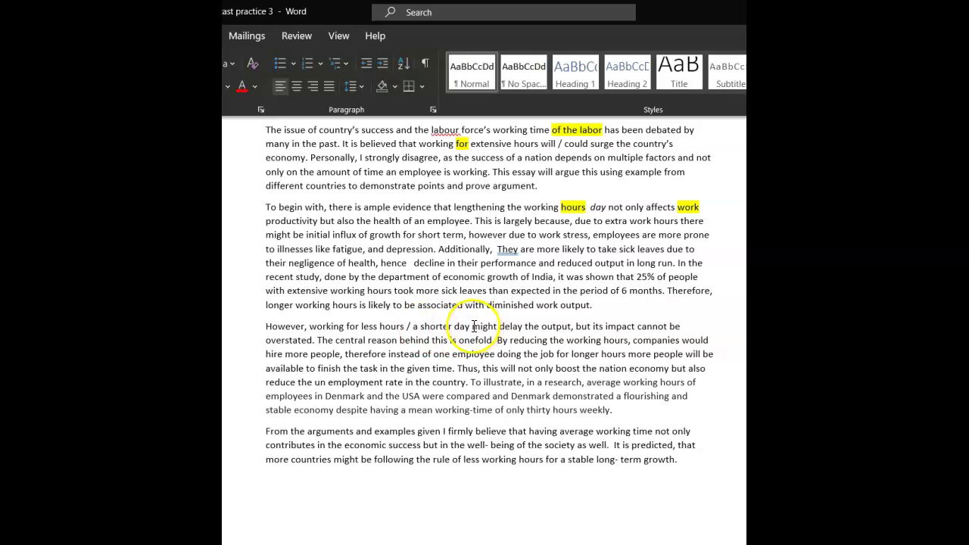
# Italicize "a shorter day" and highlight the sentence "The central reason behind this is onefold." in yellow.
pyautogui.moveTo(471, 327); pyautogui.dragTo(413, 328)
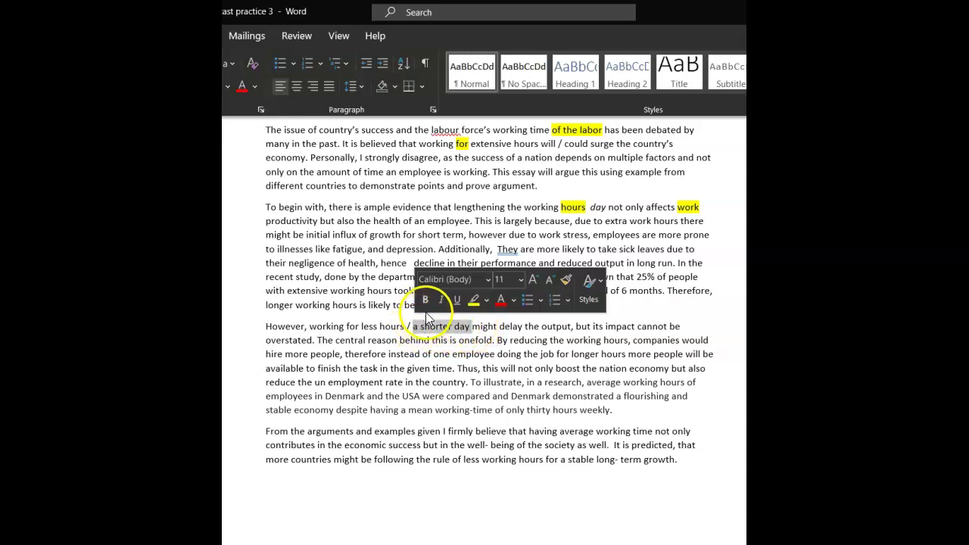
pyautogui.click(442, 300)
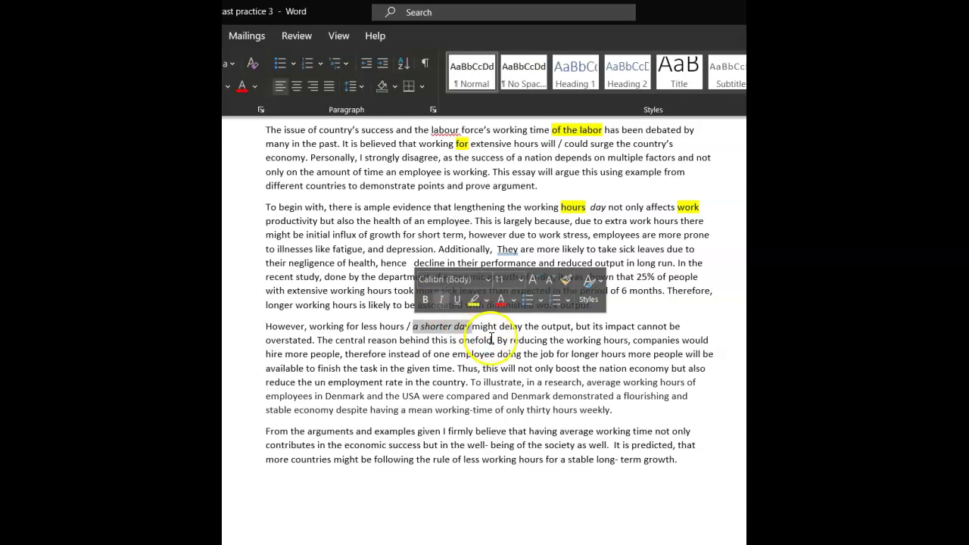
pyautogui.moveTo(481, 340); pyautogui.dragTo(327, 343)
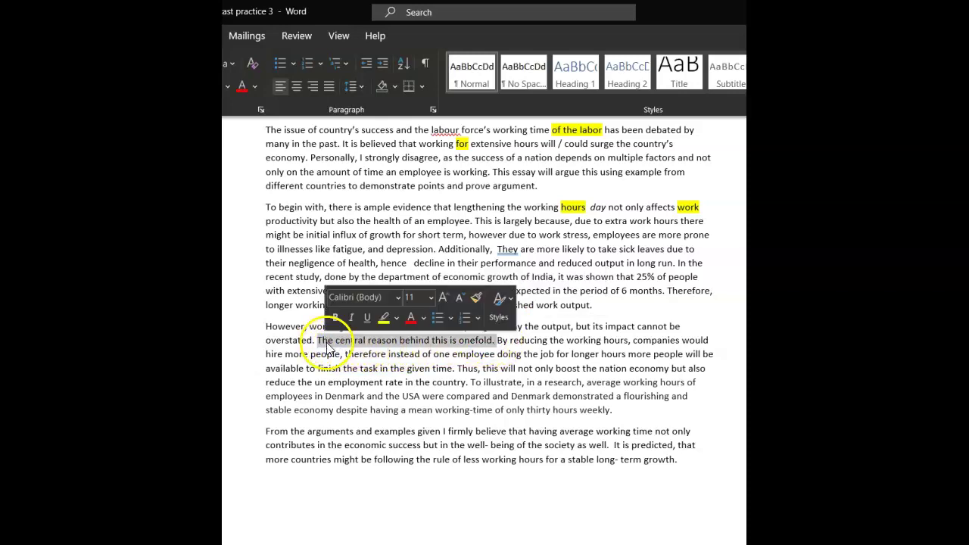
pyautogui.click(385, 318)
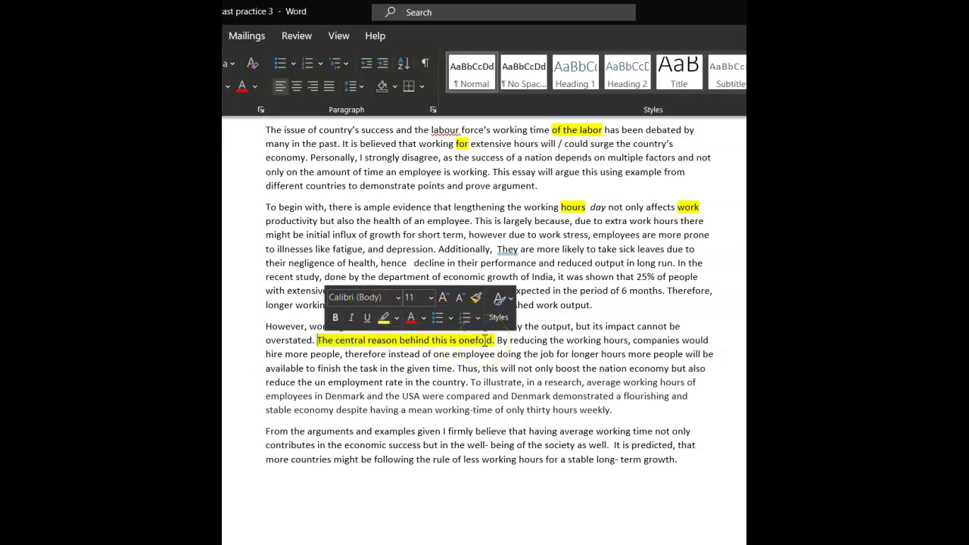
# In the sentence about reducing working hours, add a comma after "therefore" and insert "/ would" after "more people will".
pyautogui.click(429, 369)
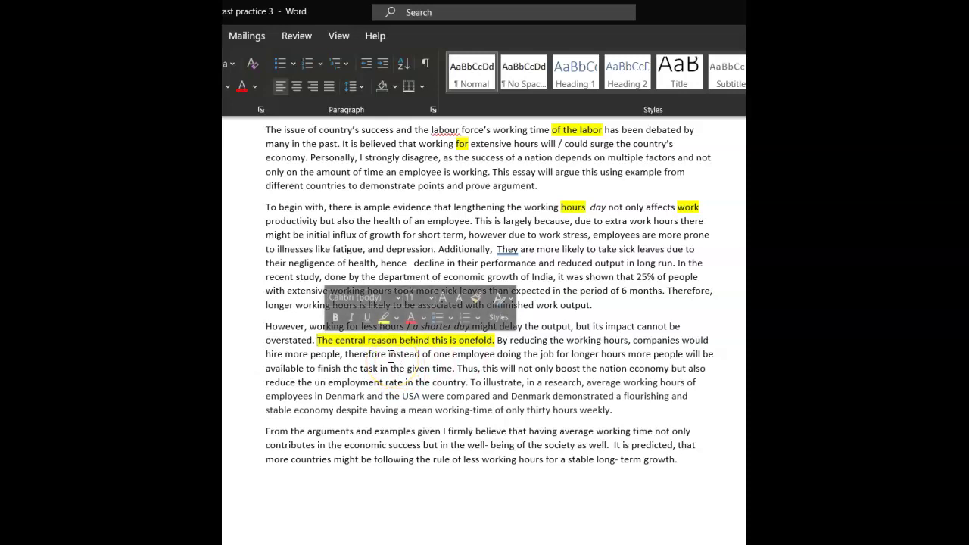
pyautogui.write(',')
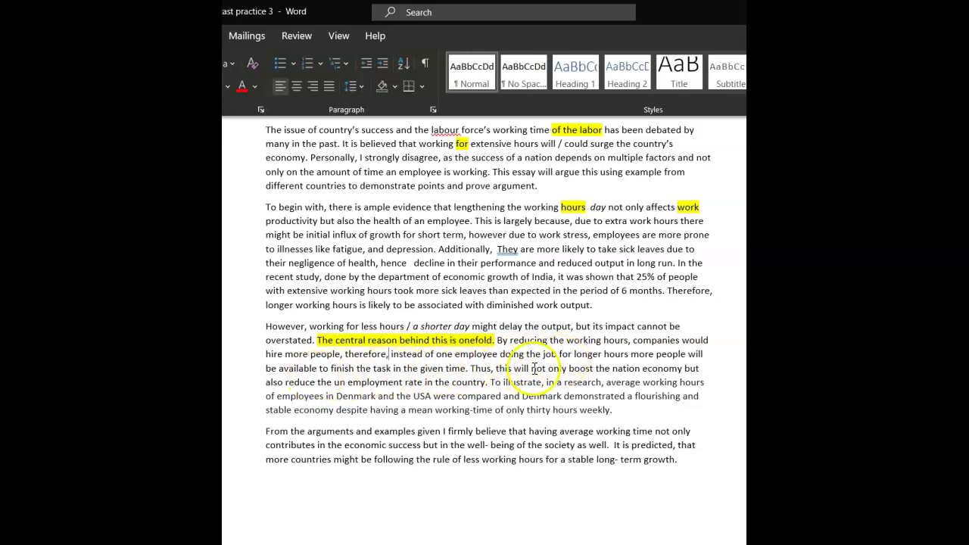
pyautogui.click(704, 354)
pyautogui.write('/ would')
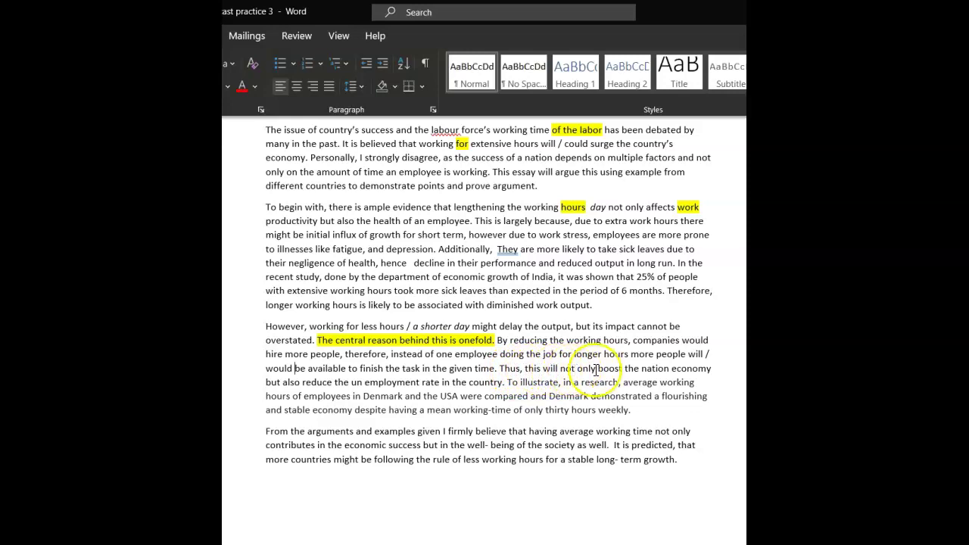
# In the "Thus" sentence, change "nation" to "nation's" and join "un employment" into "unemployment".
pyautogui.click(670, 368)
pyautogui.write("'s")
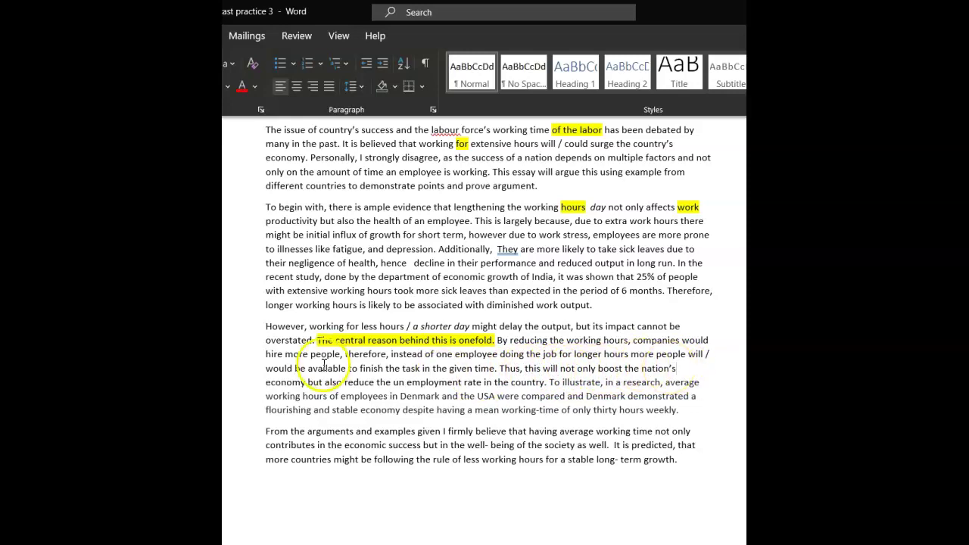
pyautogui.click(409, 384)
pyautogui.press('BackSpace')
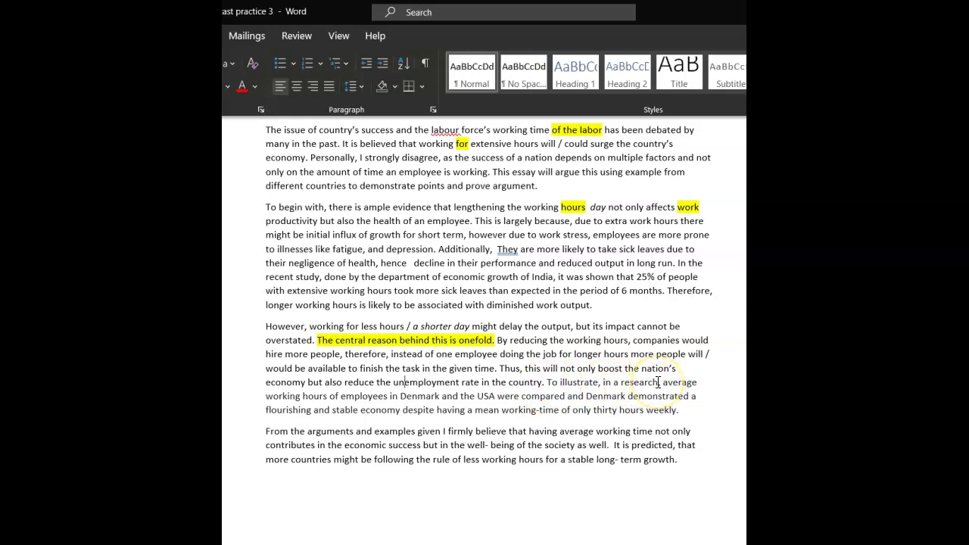
# Highlight "in a research" in yellow and insert "an" before "average working time" in the concluding paragraph.
pyautogui.moveTo(658, 382); pyautogui.dragTo(603, 382)
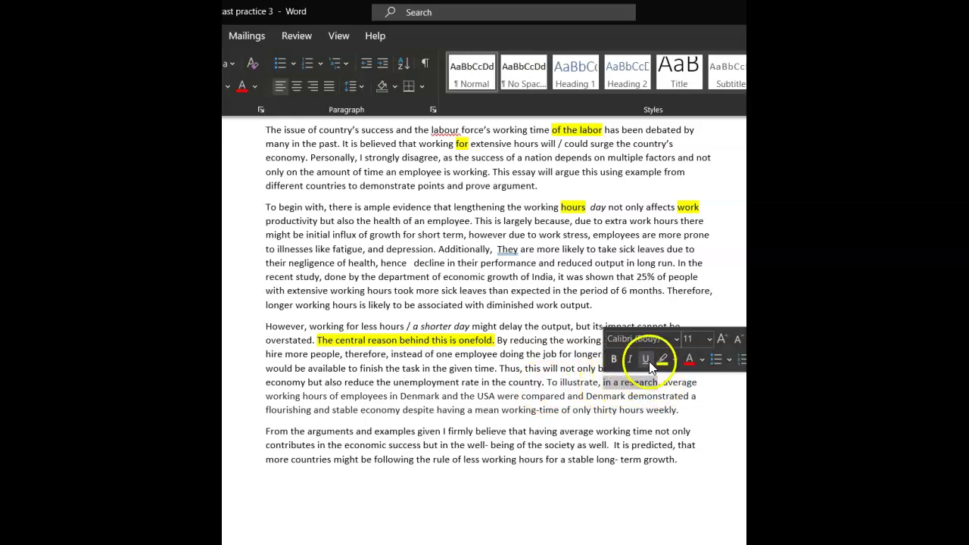
pyautogui.click(663, 359)
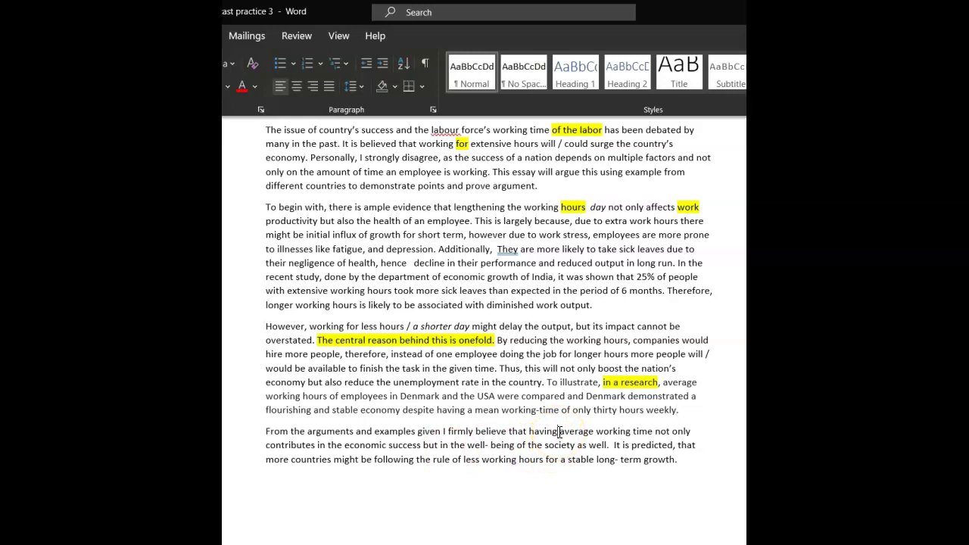
pyautogui.click(559, 432)
pyautogui.write('a ')
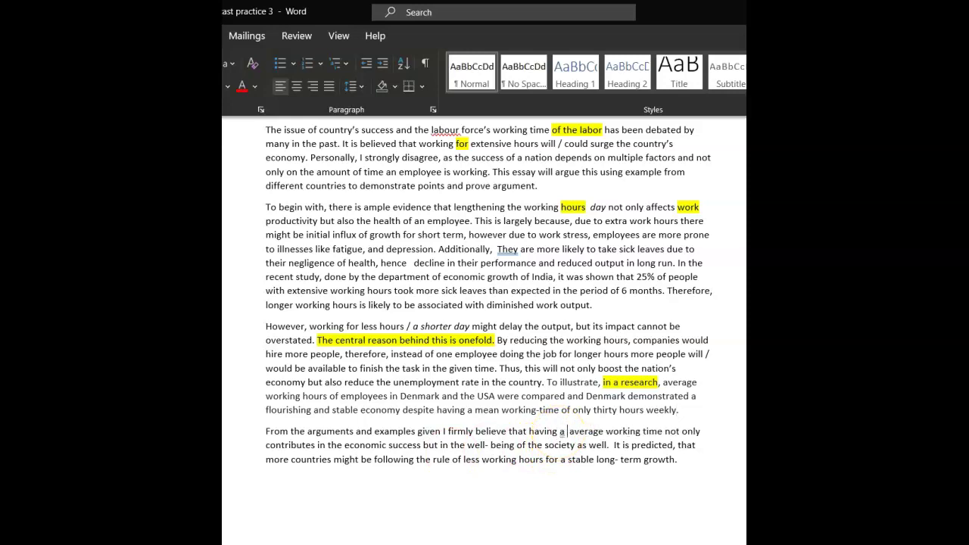
pyautogui.write('lower')
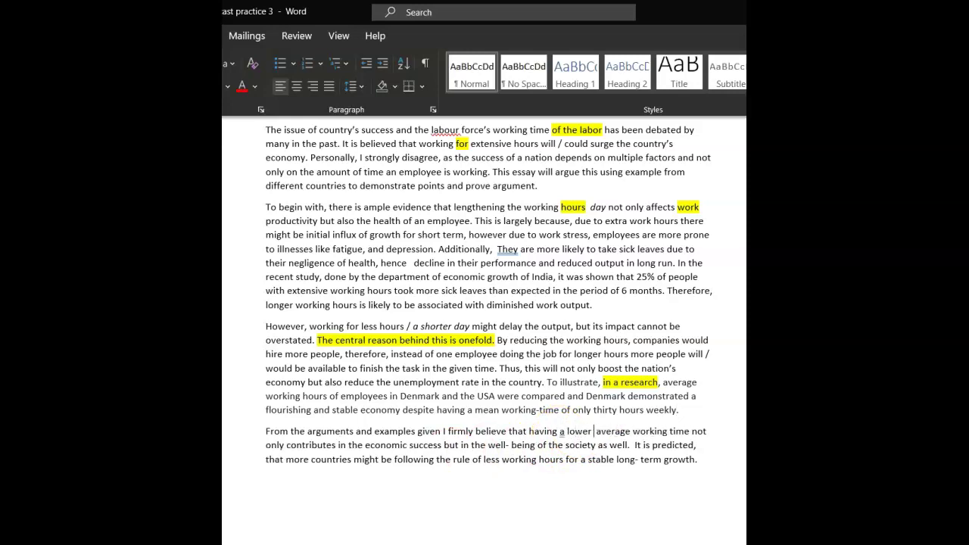
pyautogui.press('BackSpace')
pyautogui.press('BackSpace')
pyautogui.press('BackSpace')
pyautogui.press('BackSpace')
pyautogui.press('BackSpace')
pyautogui.press('BackSpace')
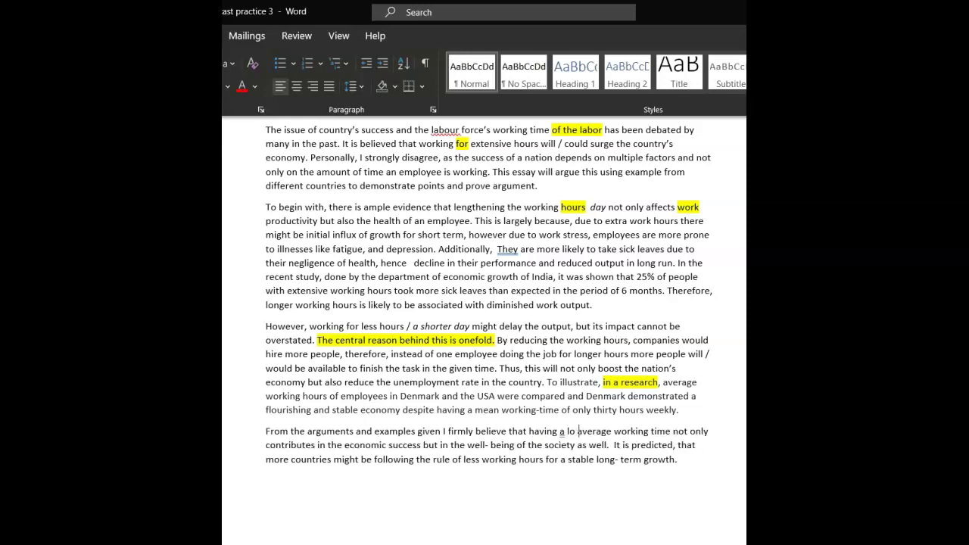
pyautogui.write('n')
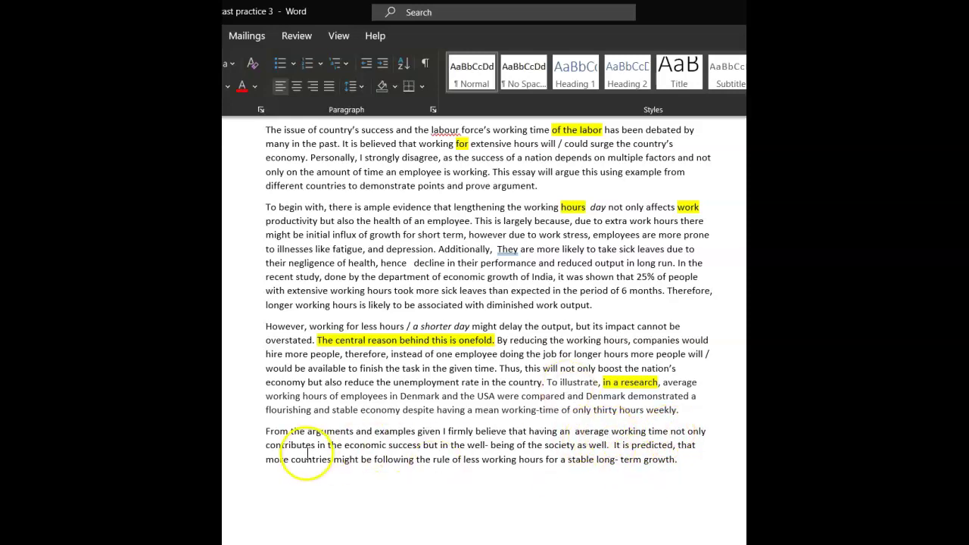
# In the concluding paragraph, replace "in" with "to" before "the well- being of the society".
pyautogui.click(451, 445)
pyautogui.press('BackSpace')
pyautogui.press('BackSpace')
pyautogui.press('BackSpace')
pyautogui.write('to')
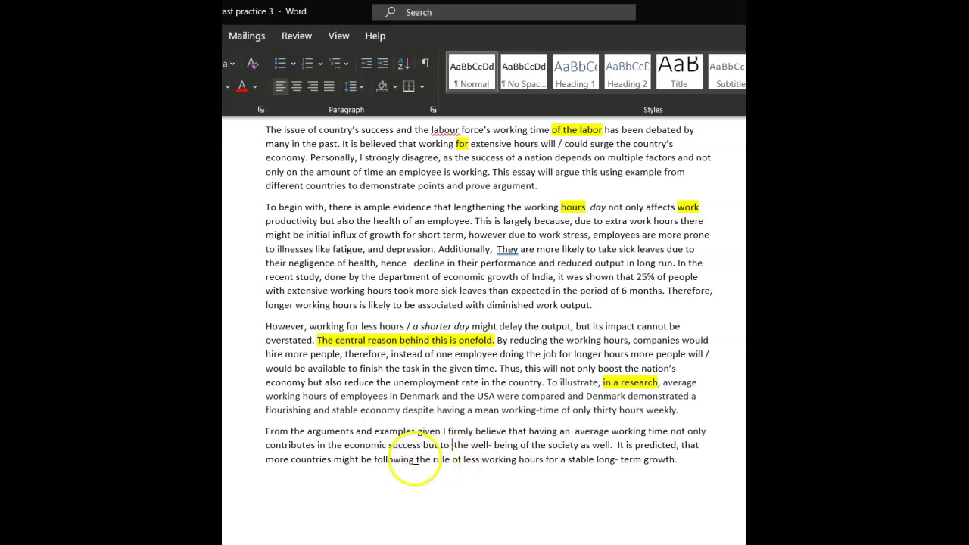
# In the essay's last sentence, highlight "be following" in yellow and insert "more" before "stable".
pyautogui.moveTo(415, 459); pyautogui.dragTo(361, 458)
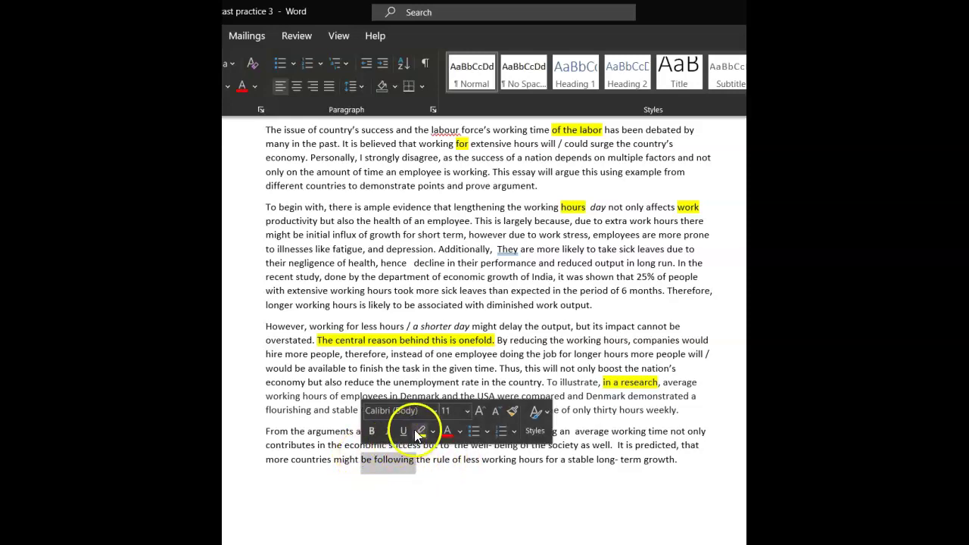
pyautogui.click(421, 435)
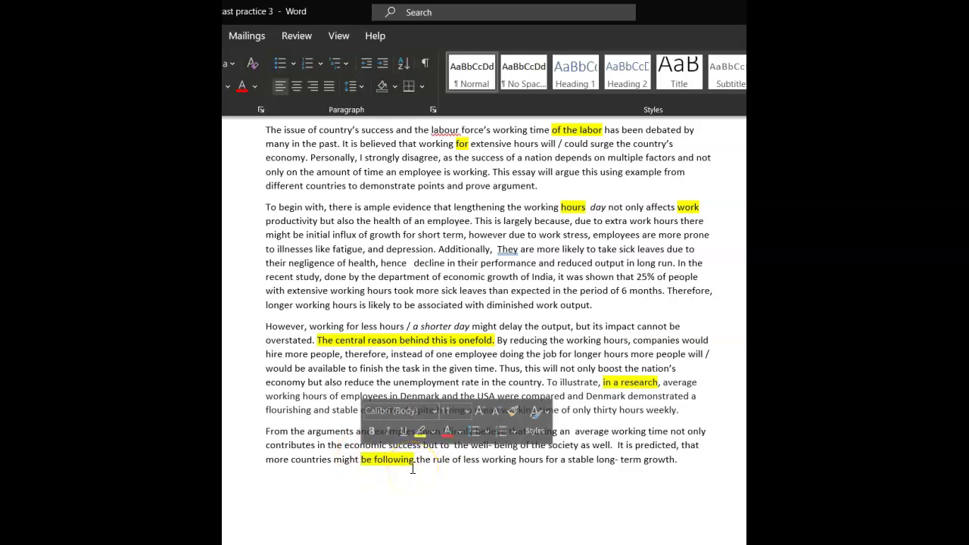
pyautogui.click(570, 460)
pyautogui.write('more')
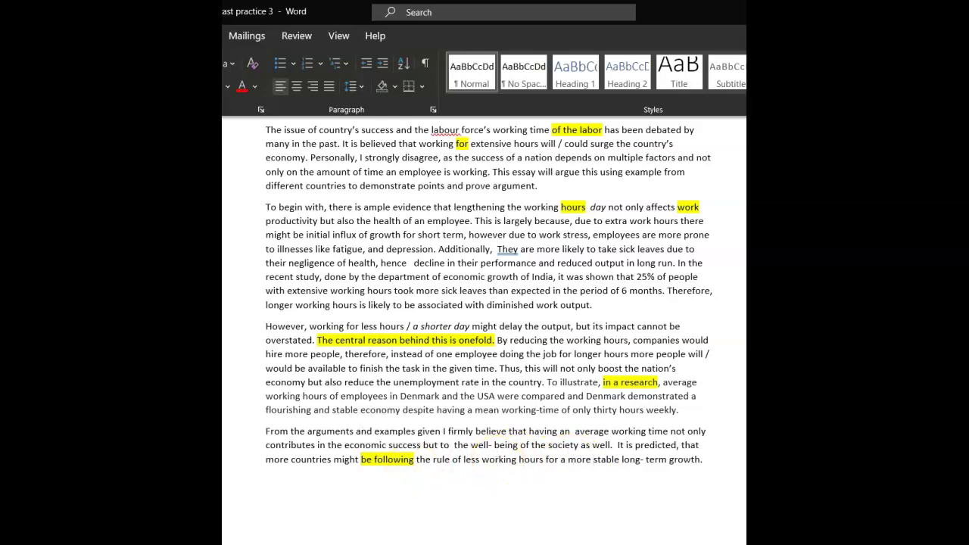
# Below the essay, add the notes "Conditional" and "Passive" on separate lines in italics.
pyautogui.scroll(2, 489, 302)
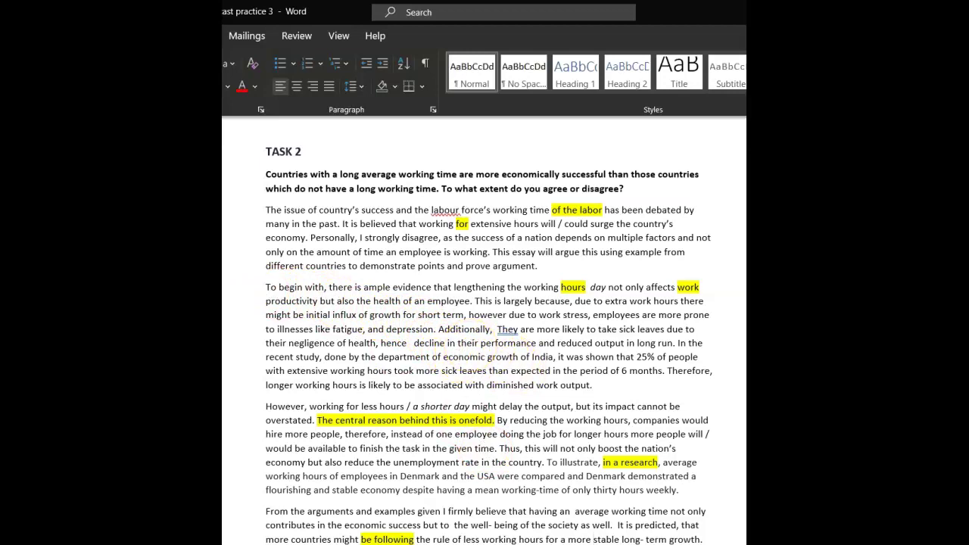
pyautogui.scroll(-3, 489, 331)
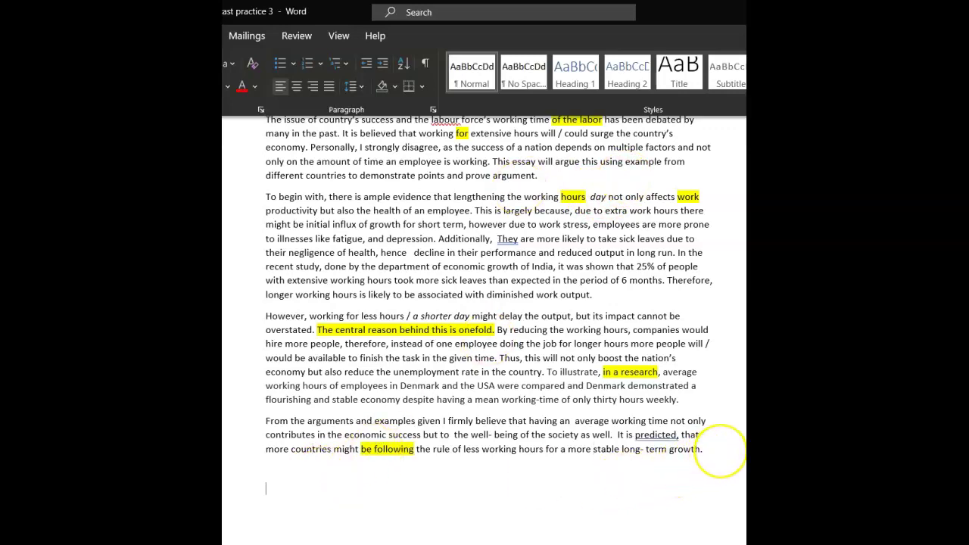
pyautogui.write('nditional')
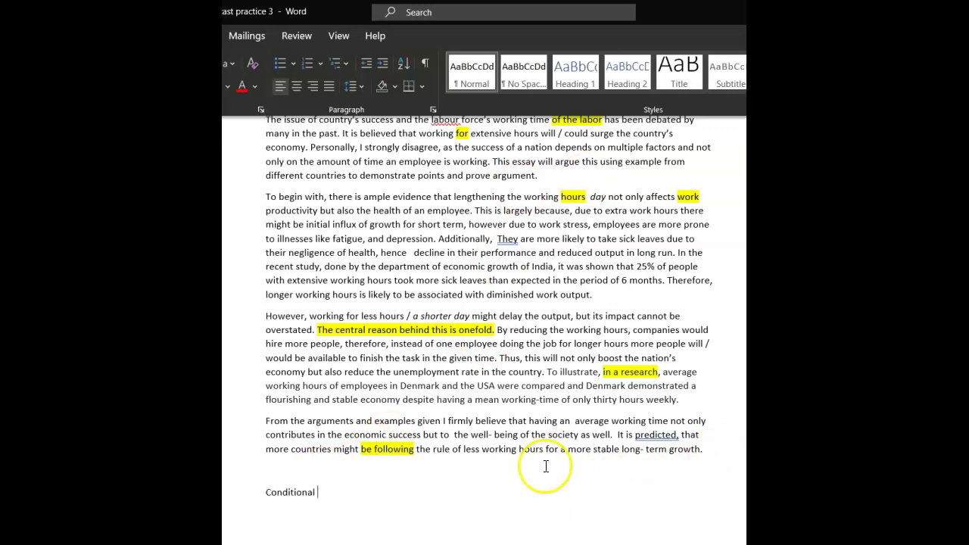
pyautogui.moveTo(328, 488); pyautogui.dragTo(267, 493)
pyautogui.click(290, 468)
pyautogui.click(327, 494)
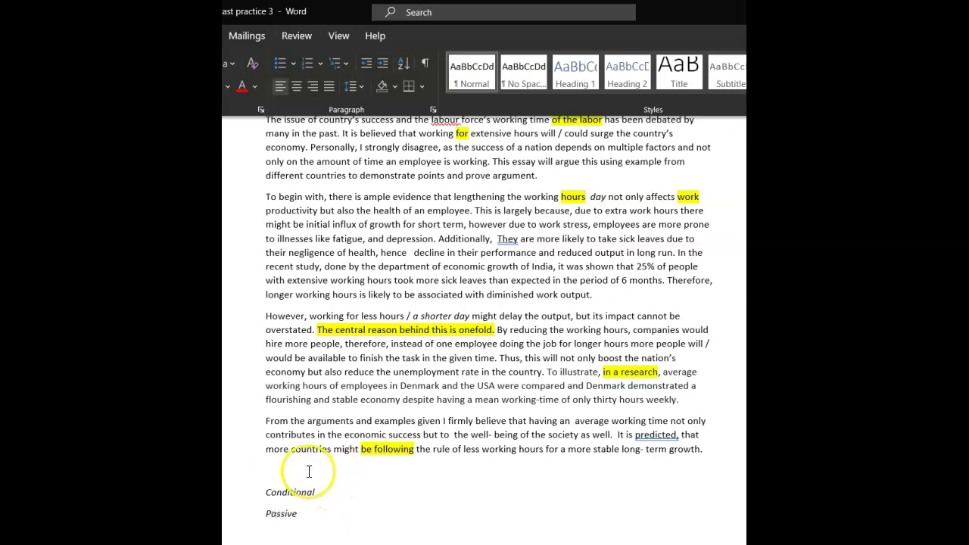
pyautogui.click(312, 505)
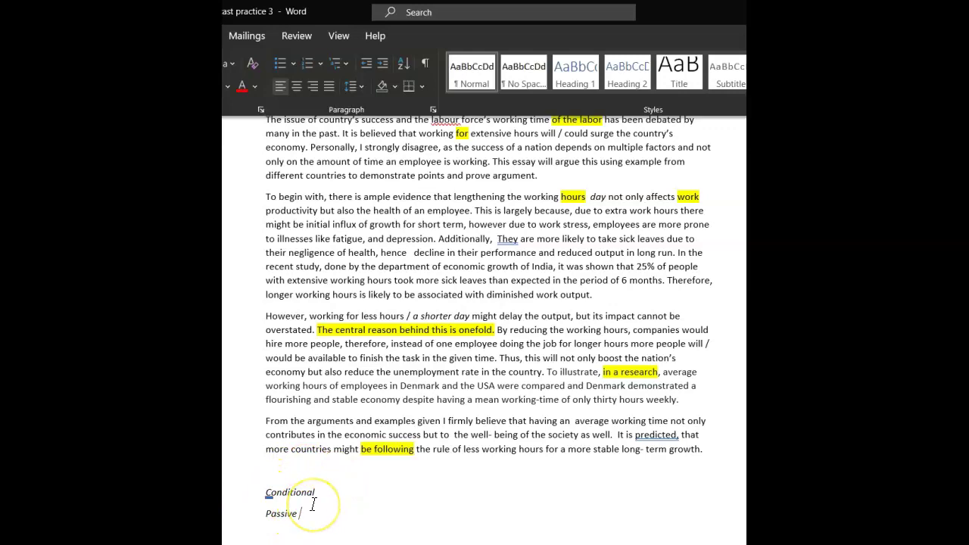